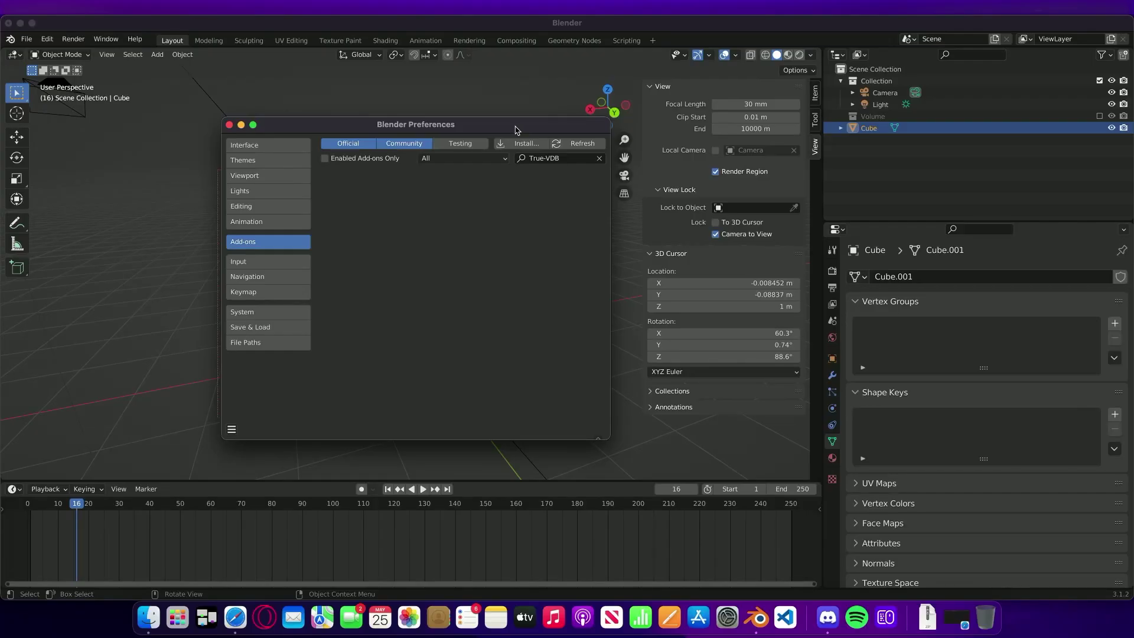
- Move the Preferences window into place and clear the True-VDB add-on search filter
drag(503, 131, 511, 127)
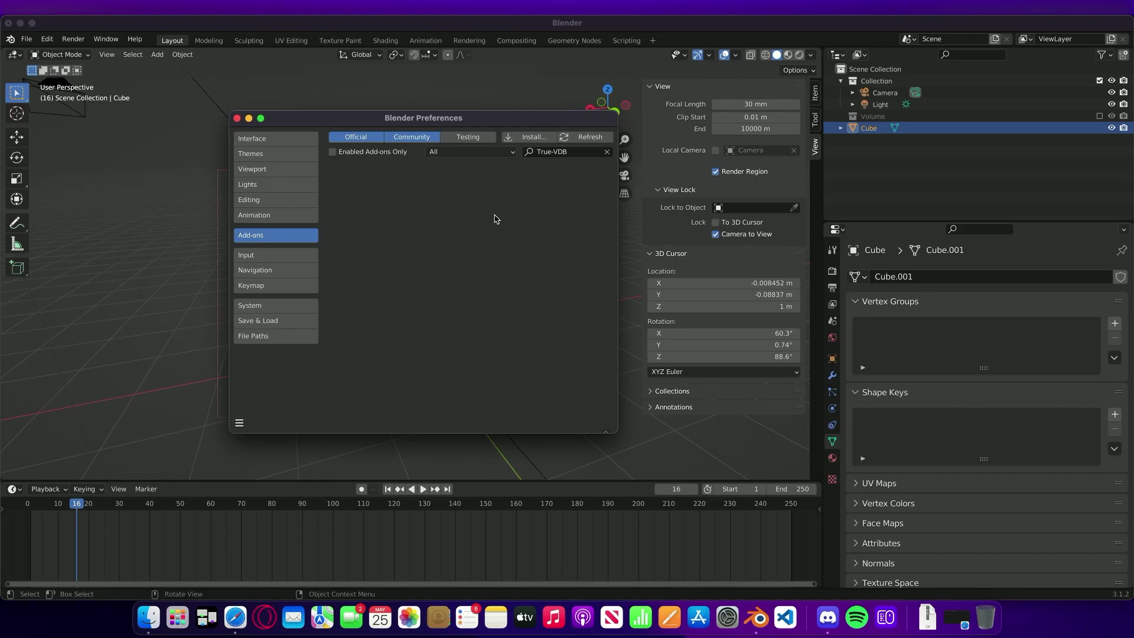
drag(491, 121, 496, 124)
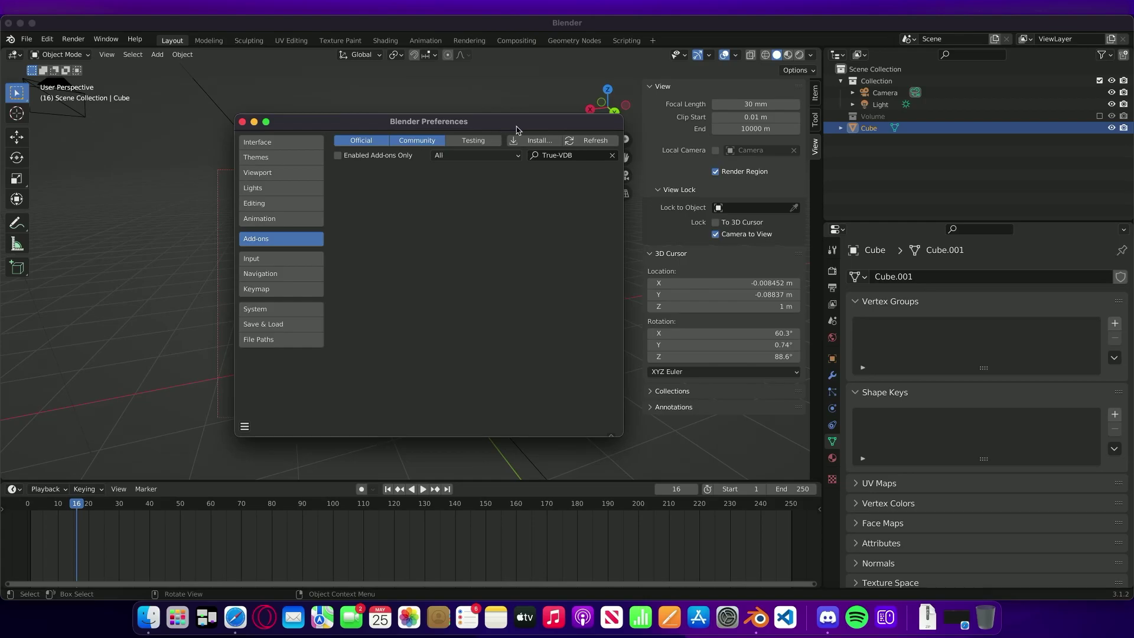
click(613, 157)
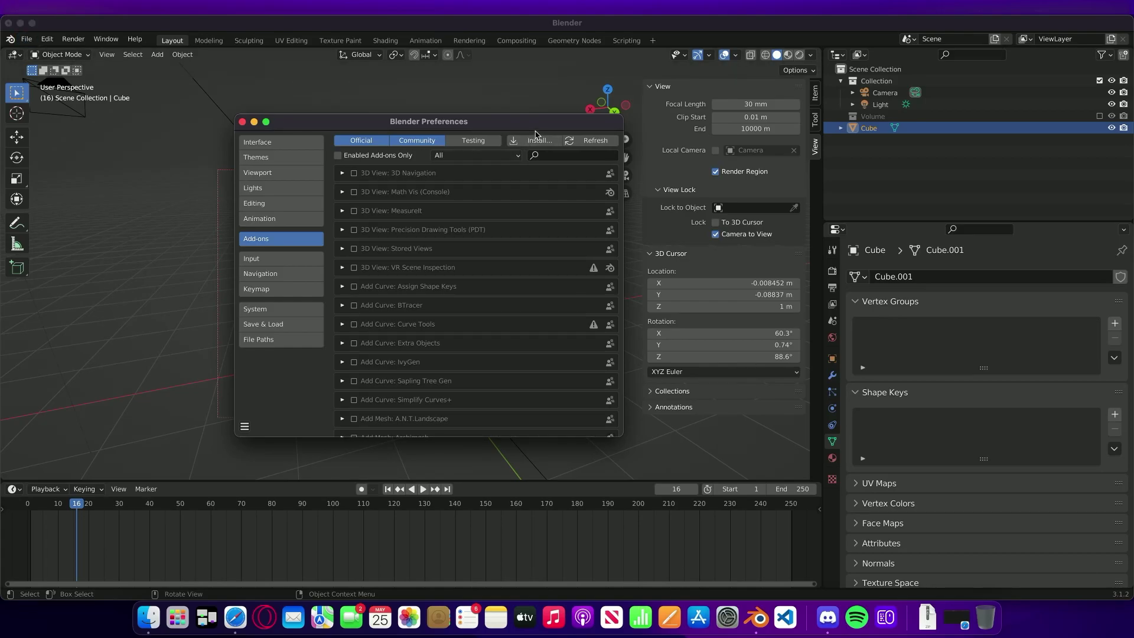
- Install the True-VDB_v1.1.zip add-on from the Desktop through Preferences > Add-ons
click(44, 43)
click(92, 208)
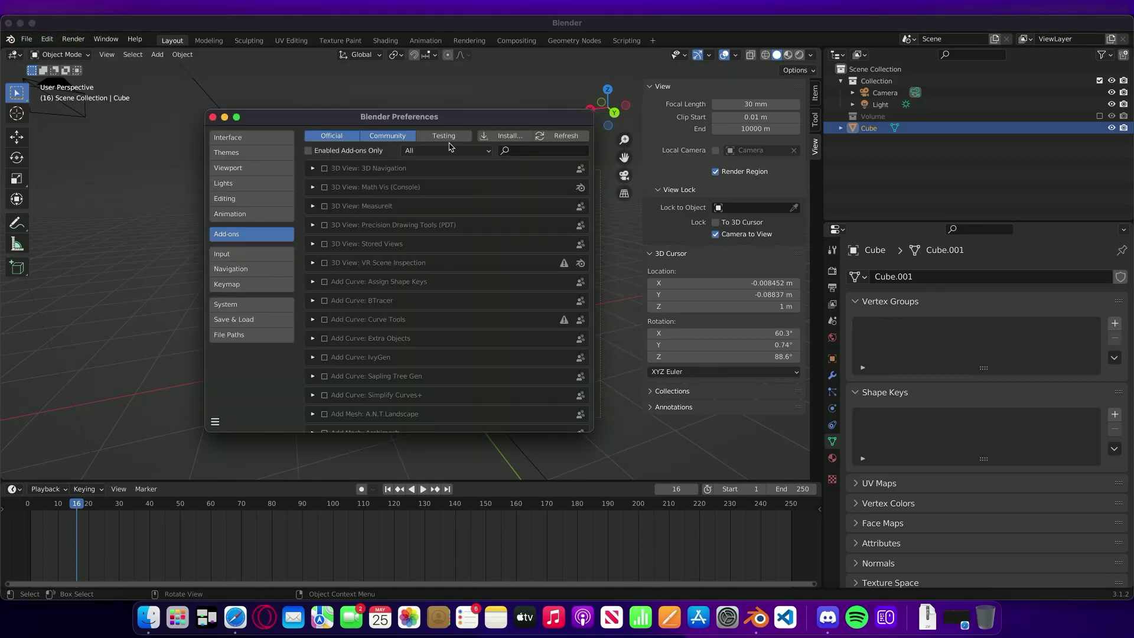
click(505, 139)
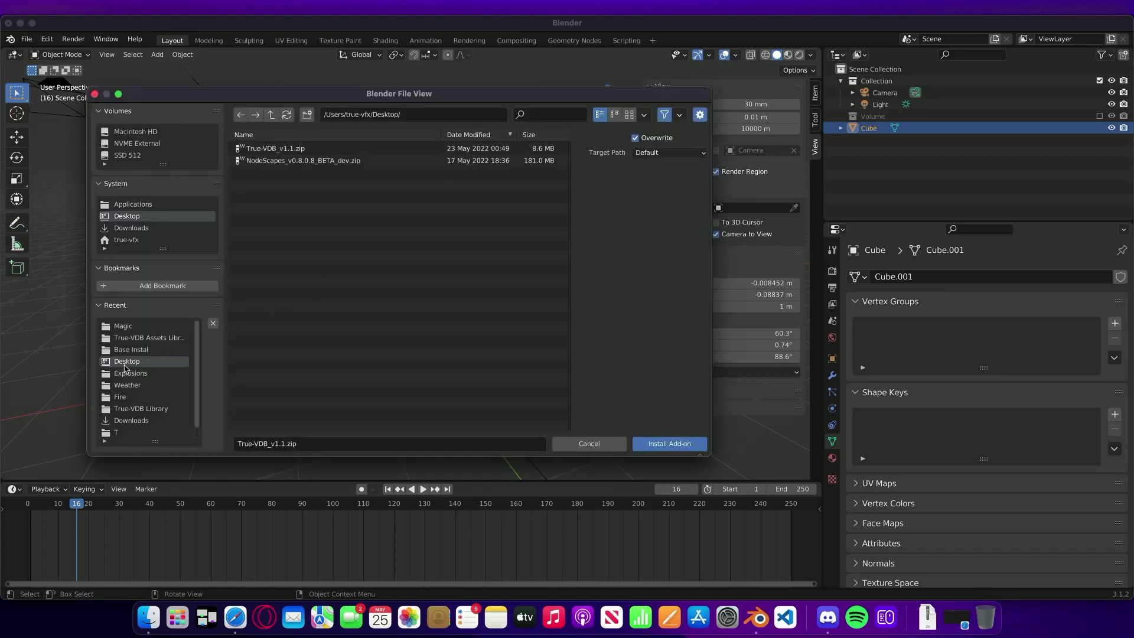
click(307, 152)
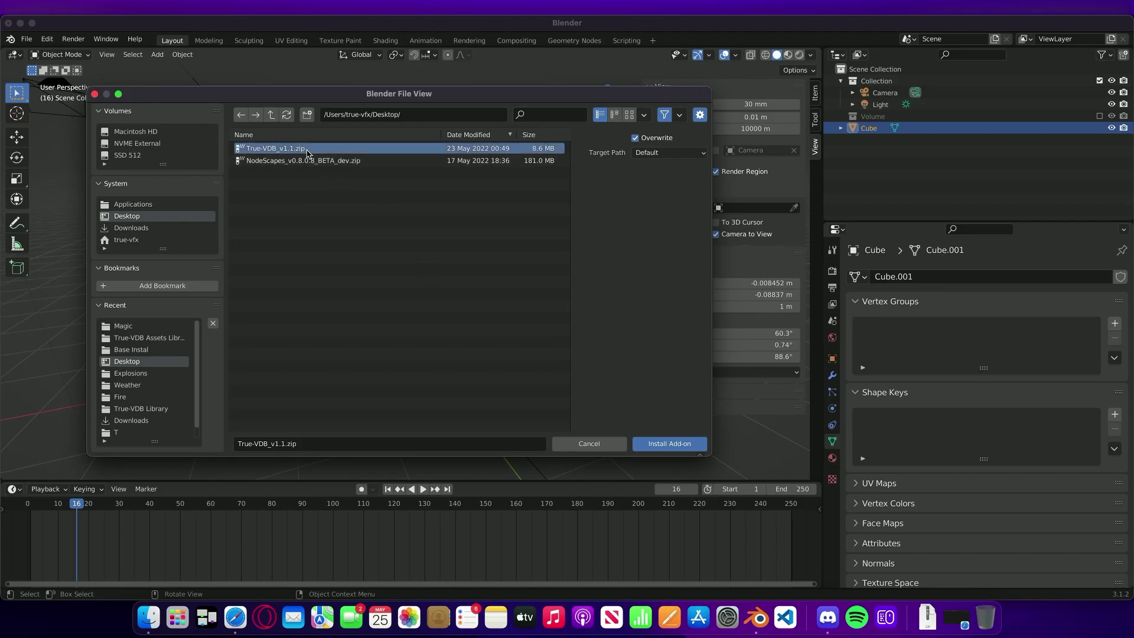
click(678, 446)
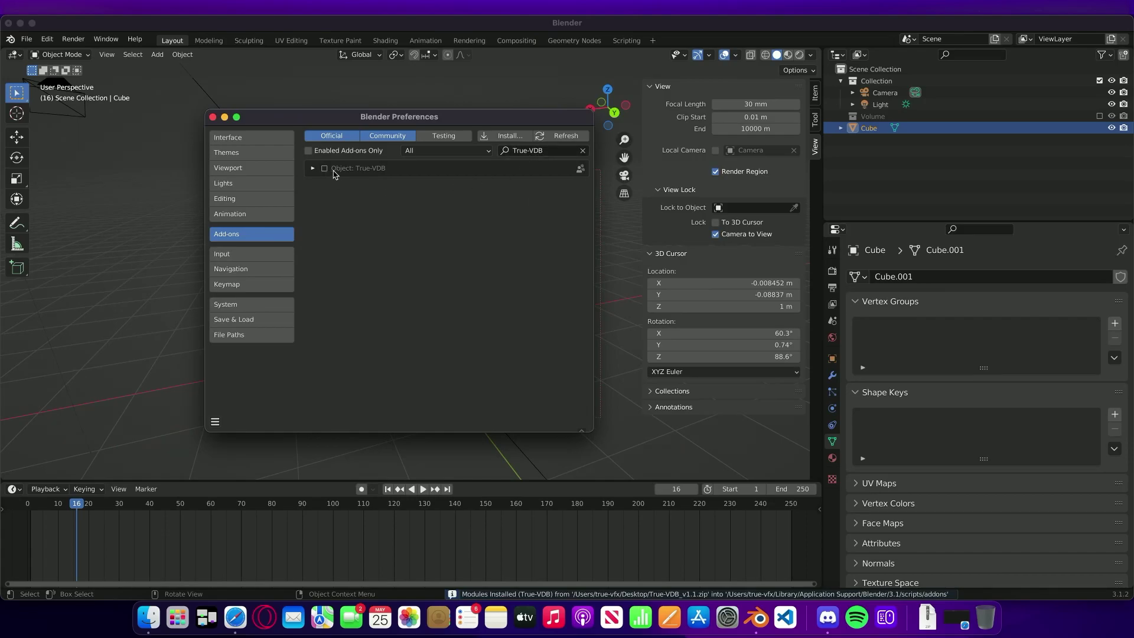
- Enable the True-VDB add-on, then collapse its Edit Material Settings and Show Packs sections
click(312, 170)
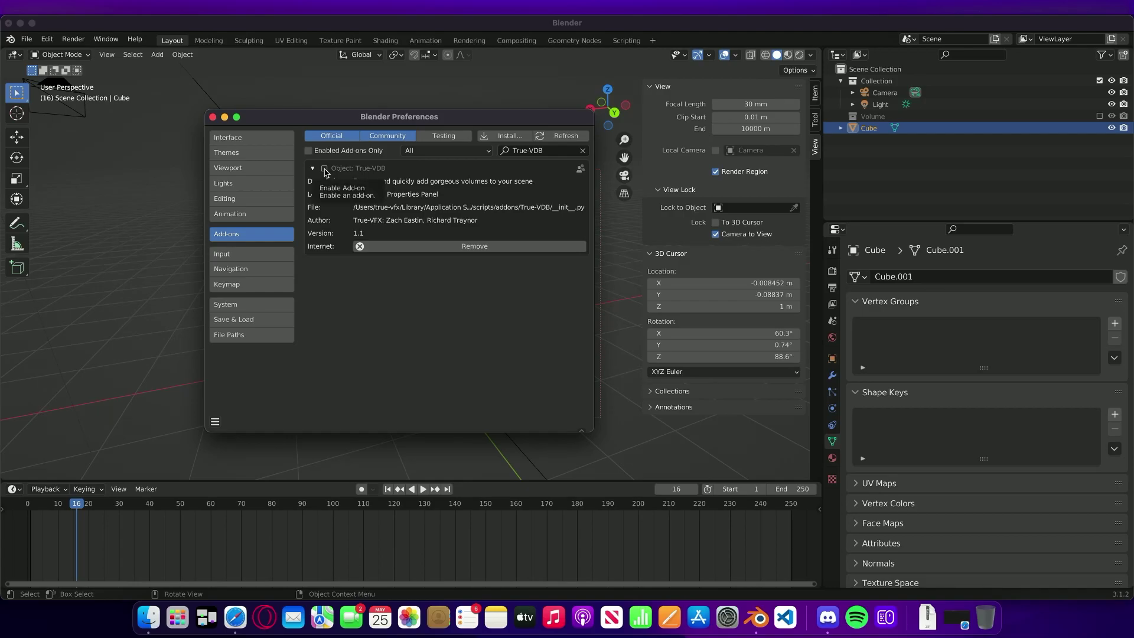
click(325, 170)
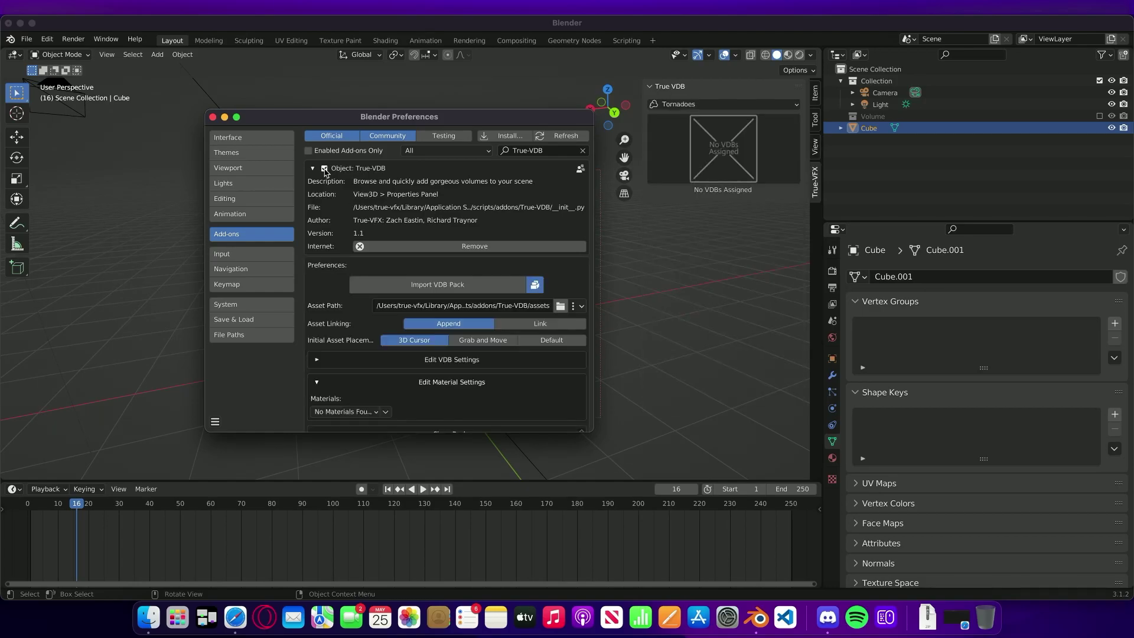
scroll(473, 208, down, 3)
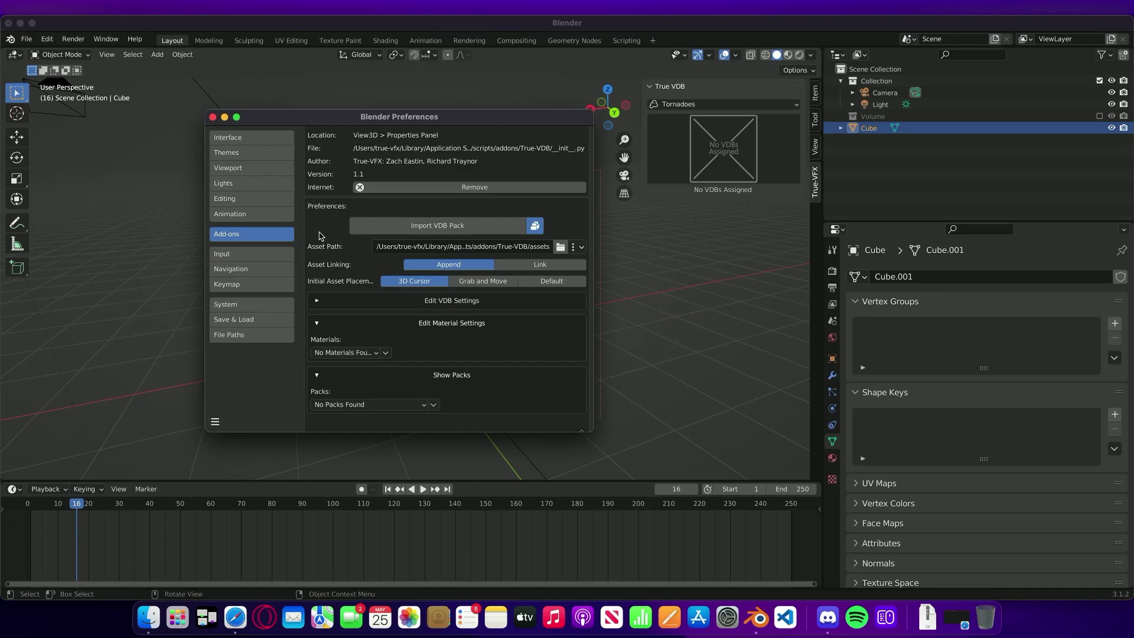
scroll(321, 236, down, 3)
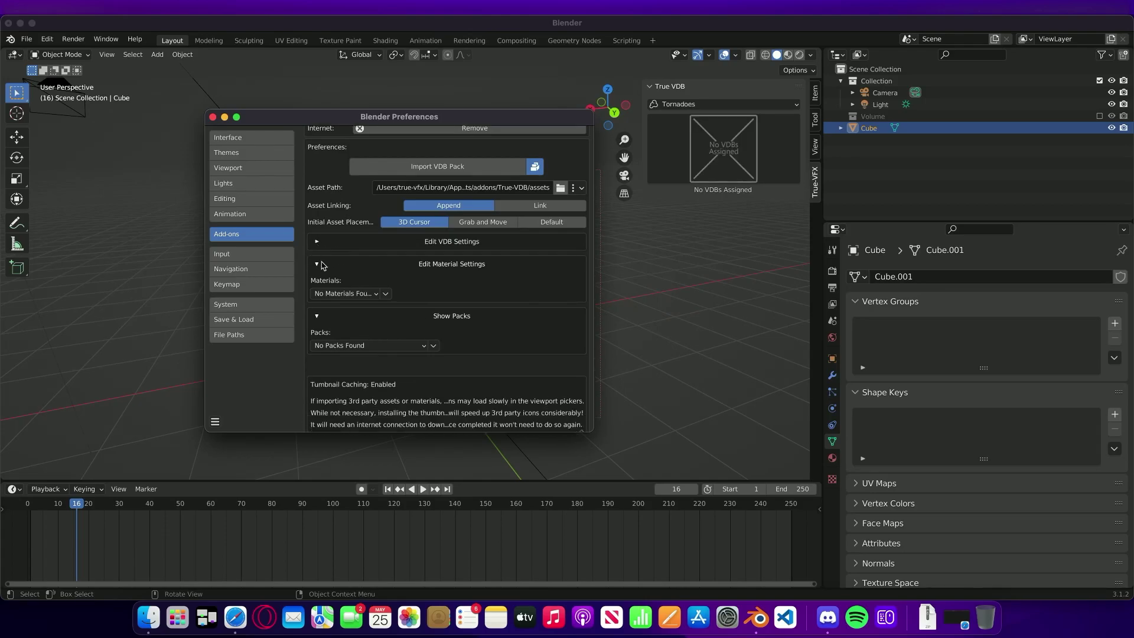
click(323, 266)
click(318, 292)
scroll(431, 281, up, 6)
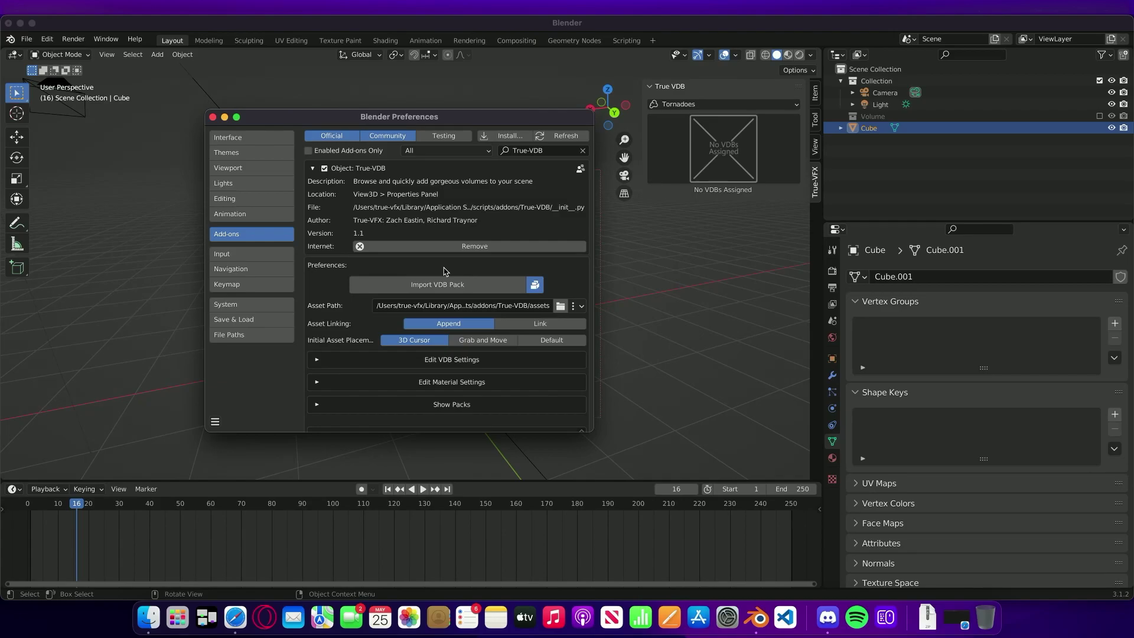
- Import the four Base_Install_Pack zips from NVME External > vdb Assets > Base Instal
click(444, 284)
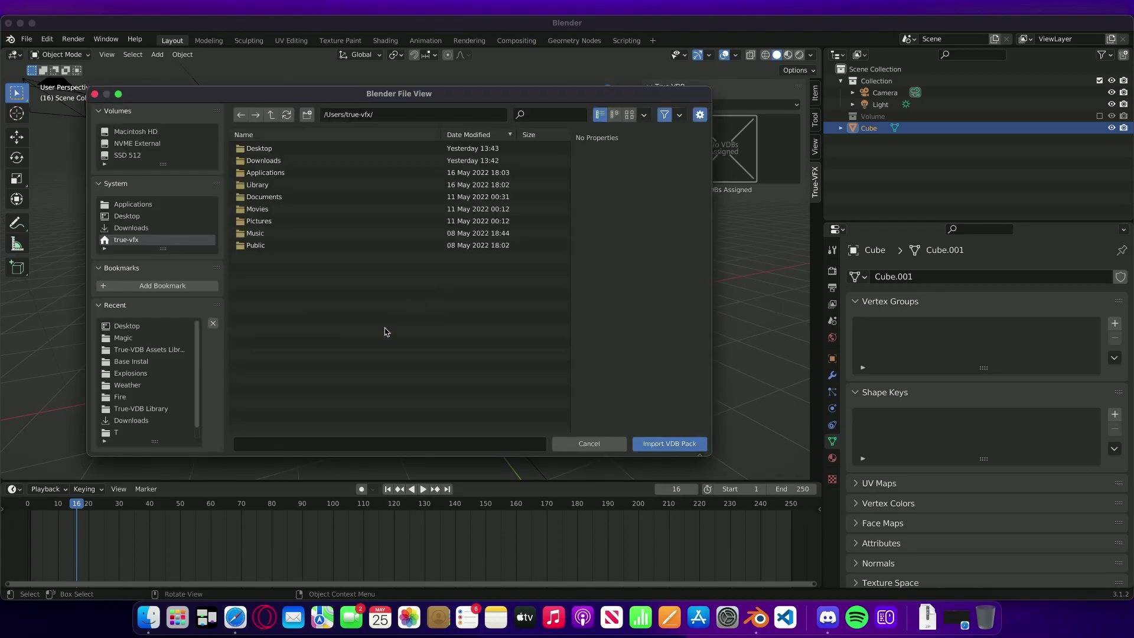
click(139, 143)
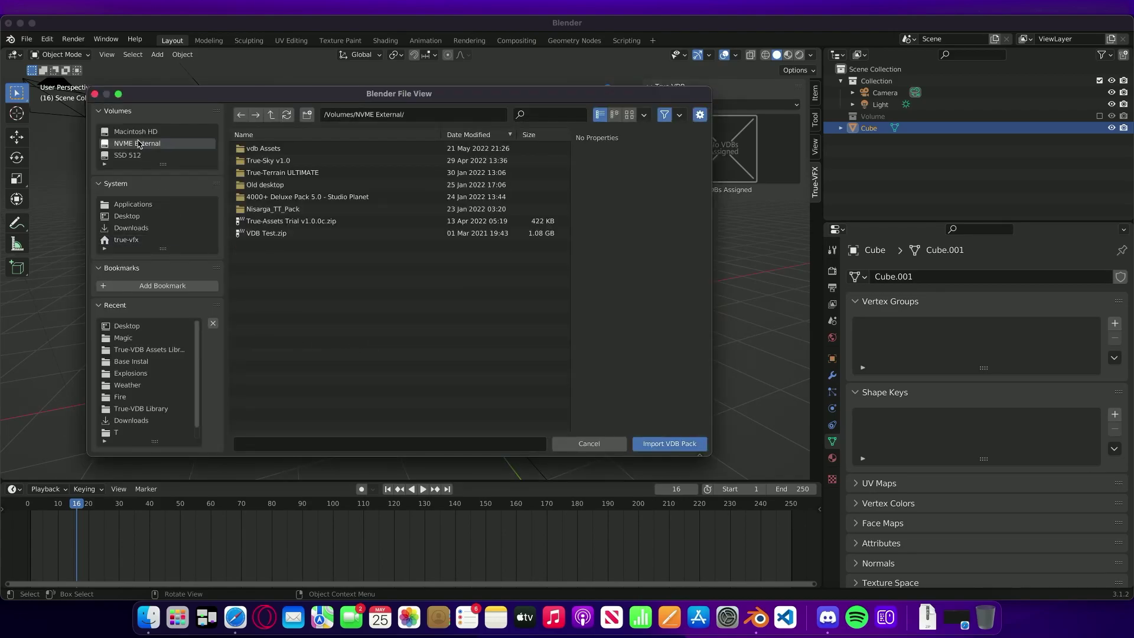
double_click(280, 150)
double_click(284, 197)
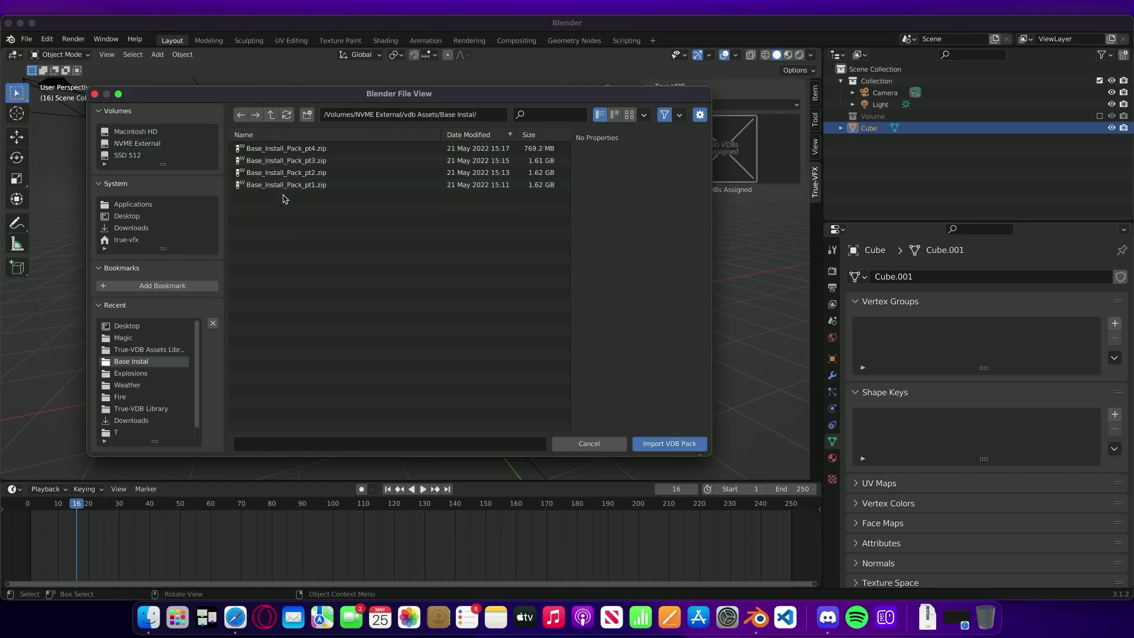
drag(353, 246, 287, 150)
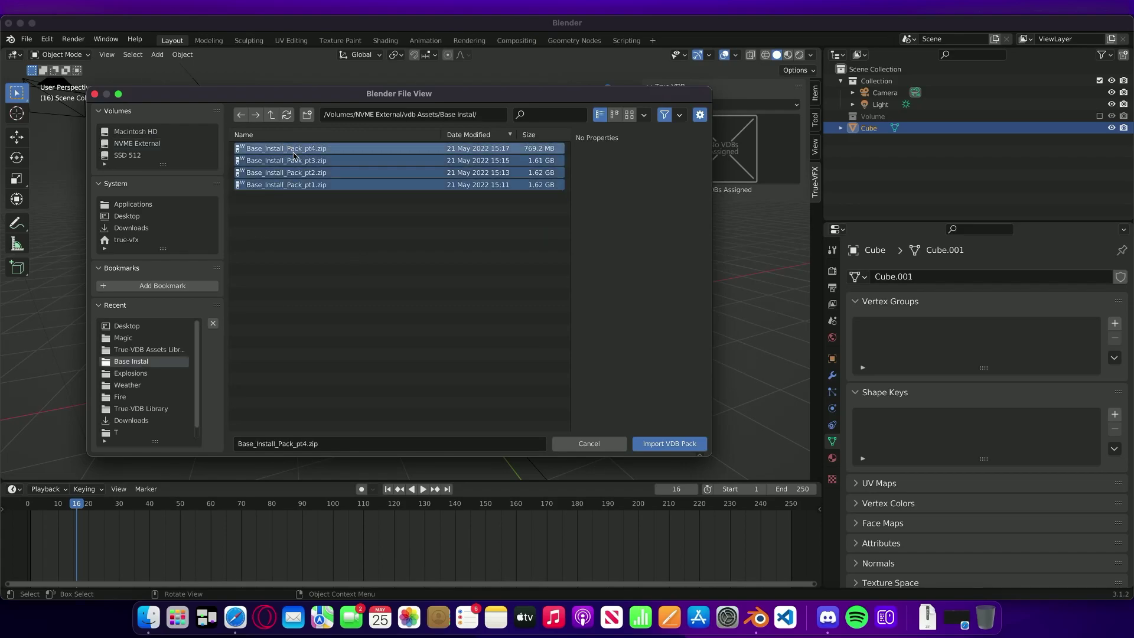
click(671, 443)
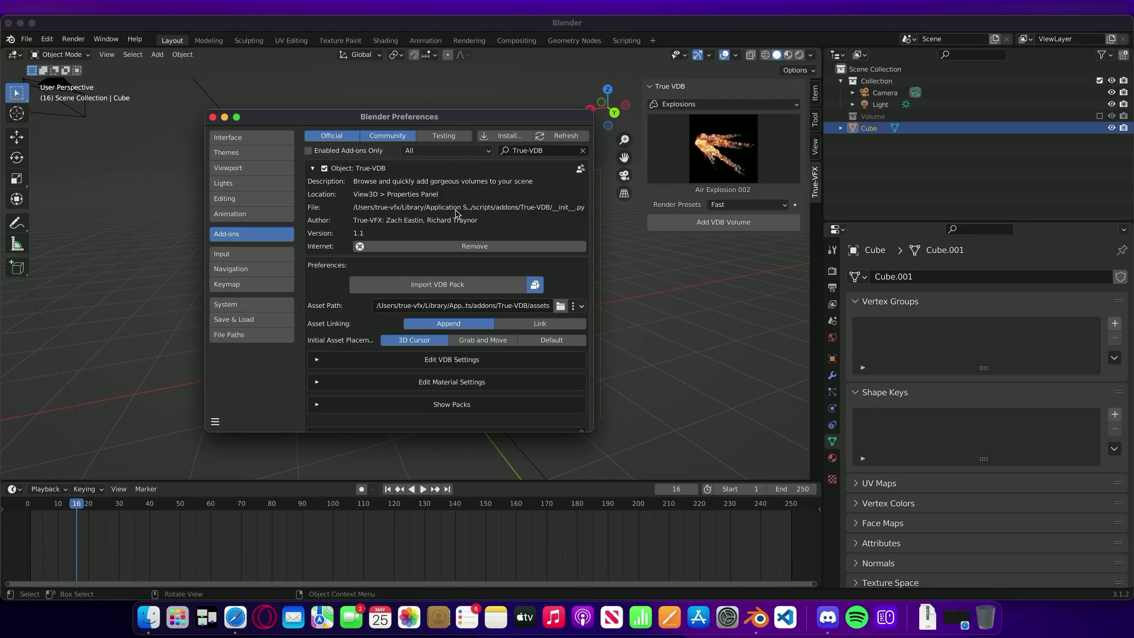
- Browse the Fire and Smoke volume categories in the True VDB panel
click(720, 155)
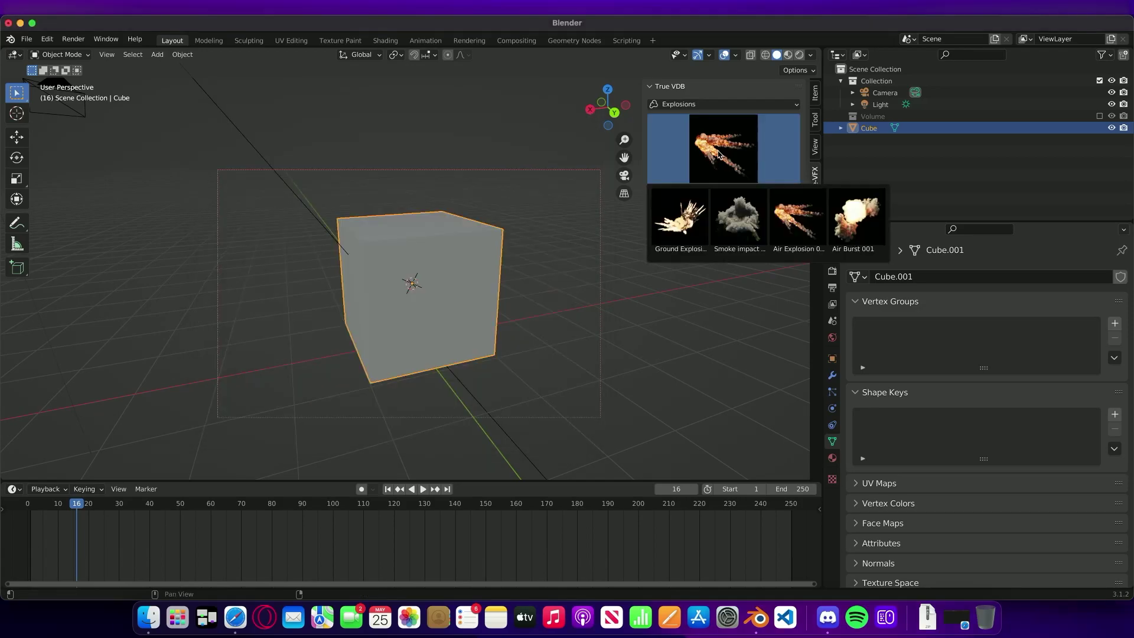
click(703, 105)
click(694, 132)
click(695, 135)
click(690, 105)
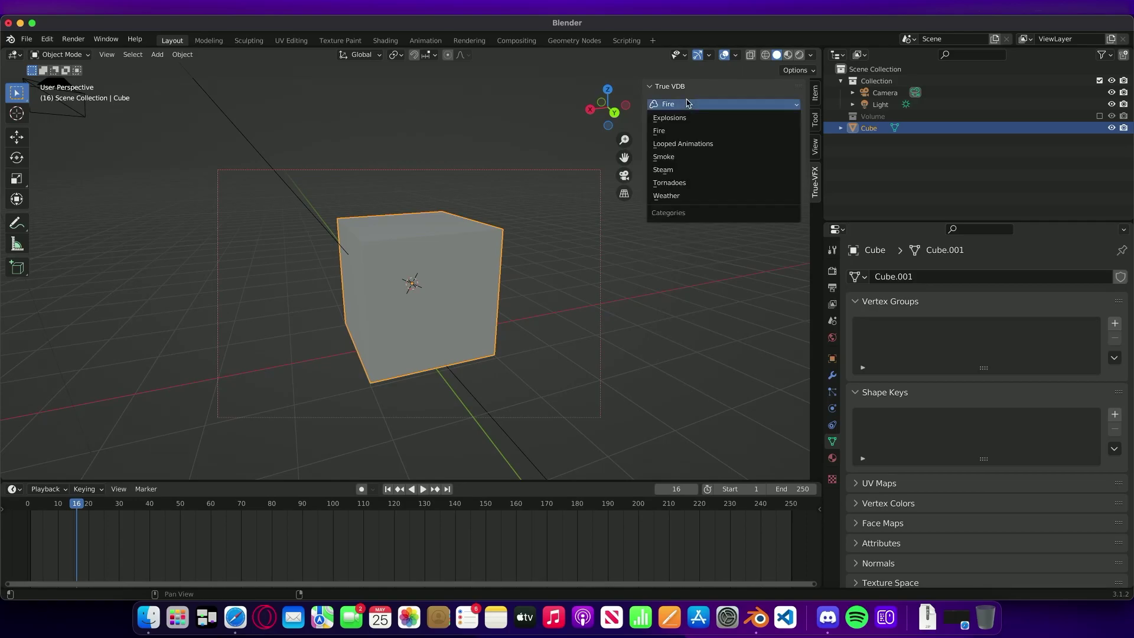
click(682, 156)
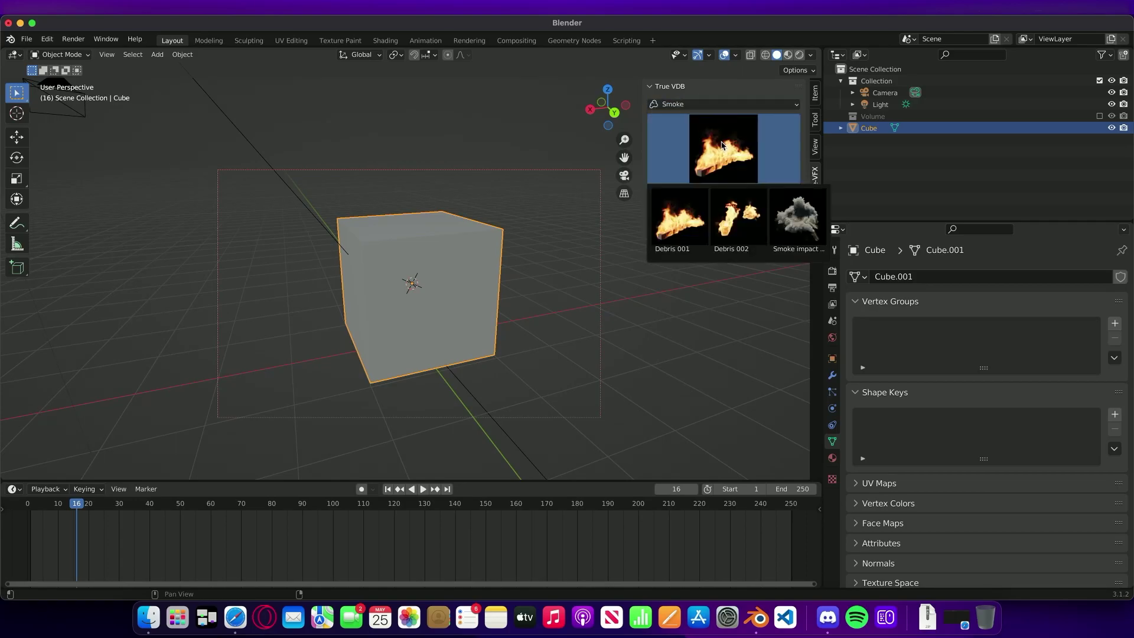
- Browse Steam and Tornadoes, leave Weather showing, and reopen the True-VDB preferences
click(702, 105)
click(684, 175)
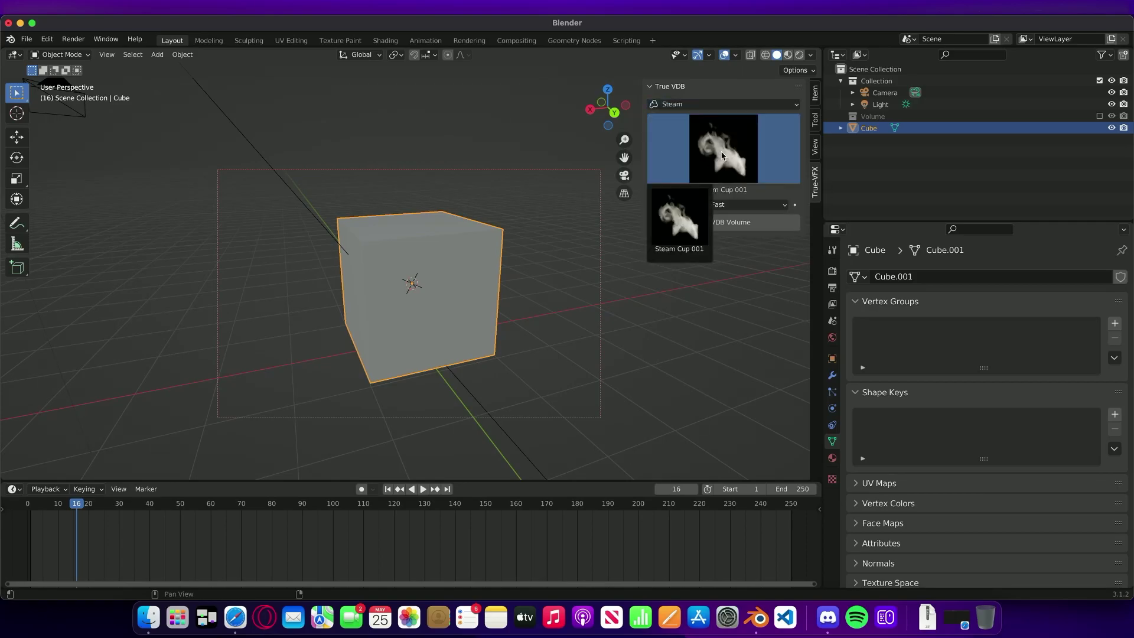
click(701, 106)
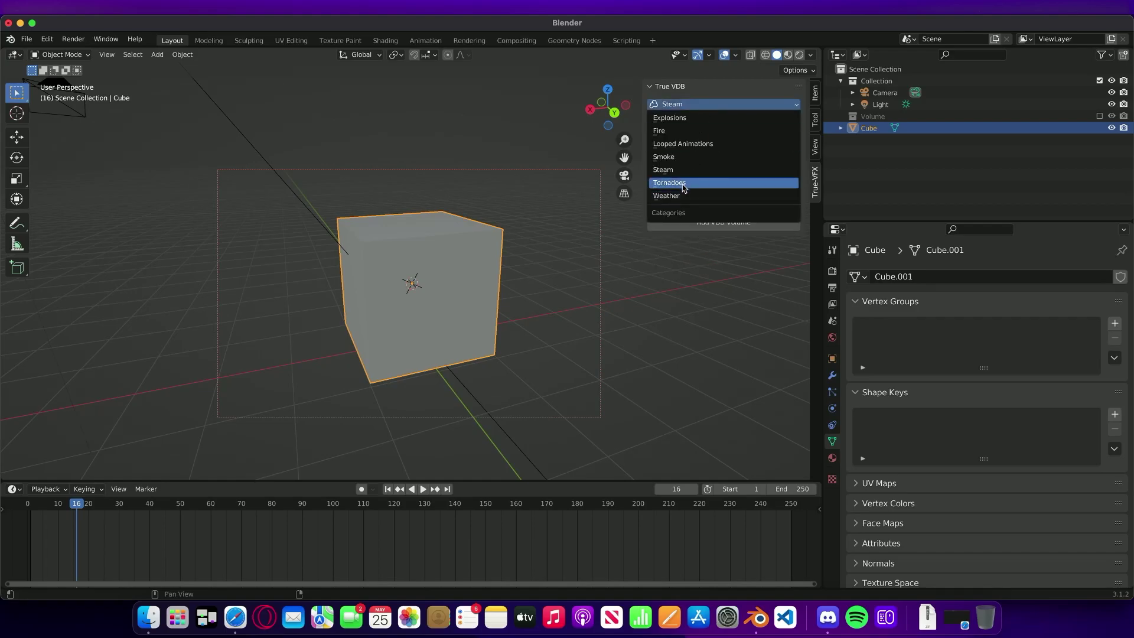
click(682, 183)
click(707, 108)
click(685, 191)
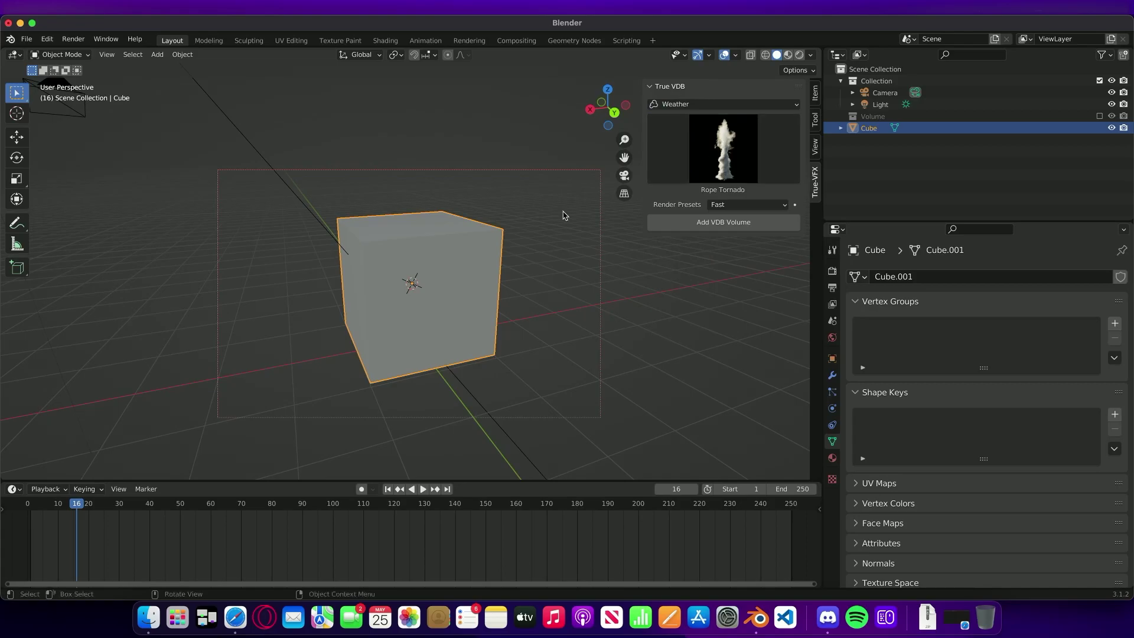
click(47, 38)
click(96, 209)
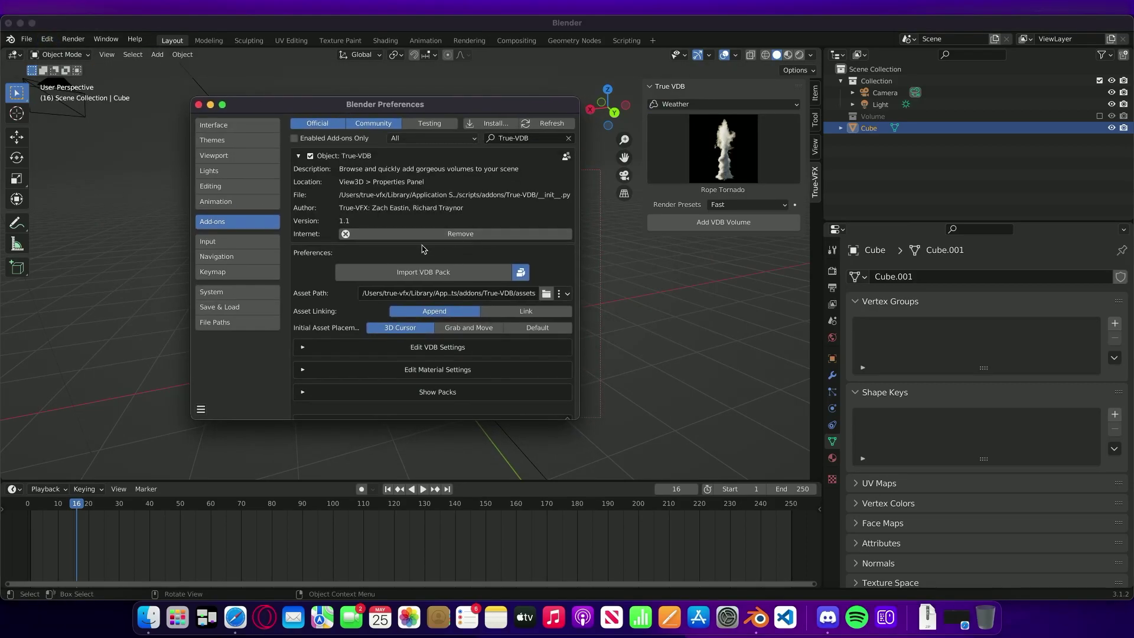
- Expand Edit VDB Settings and create a new VDB category named All
scroll(387, 251, down, 3)
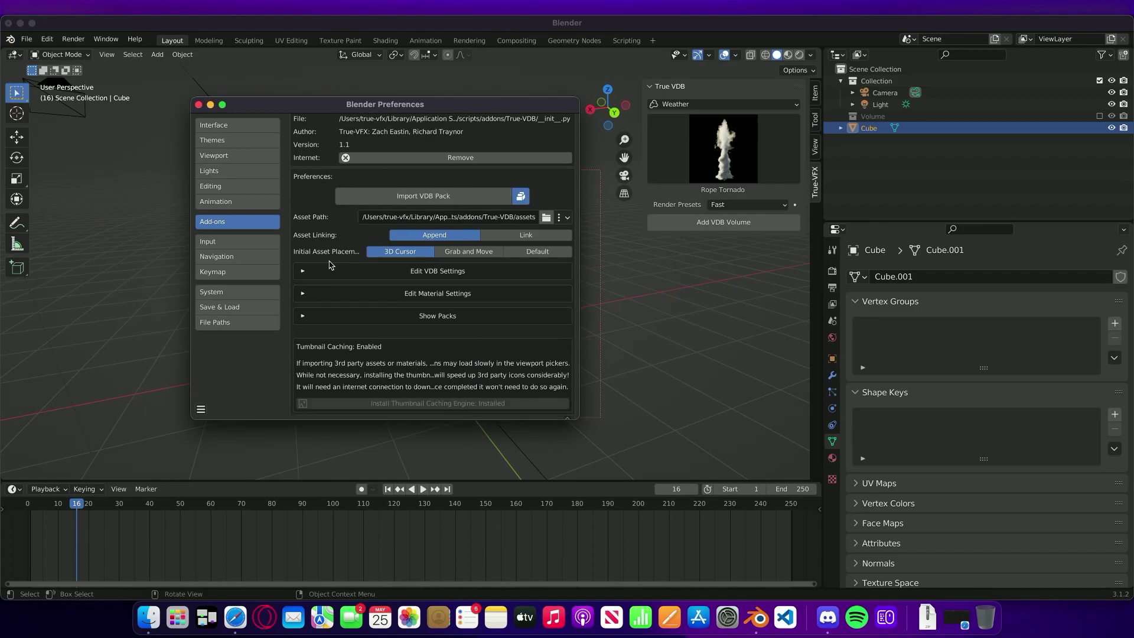
click(312, 271)
scroll(324, 270, down, 2)
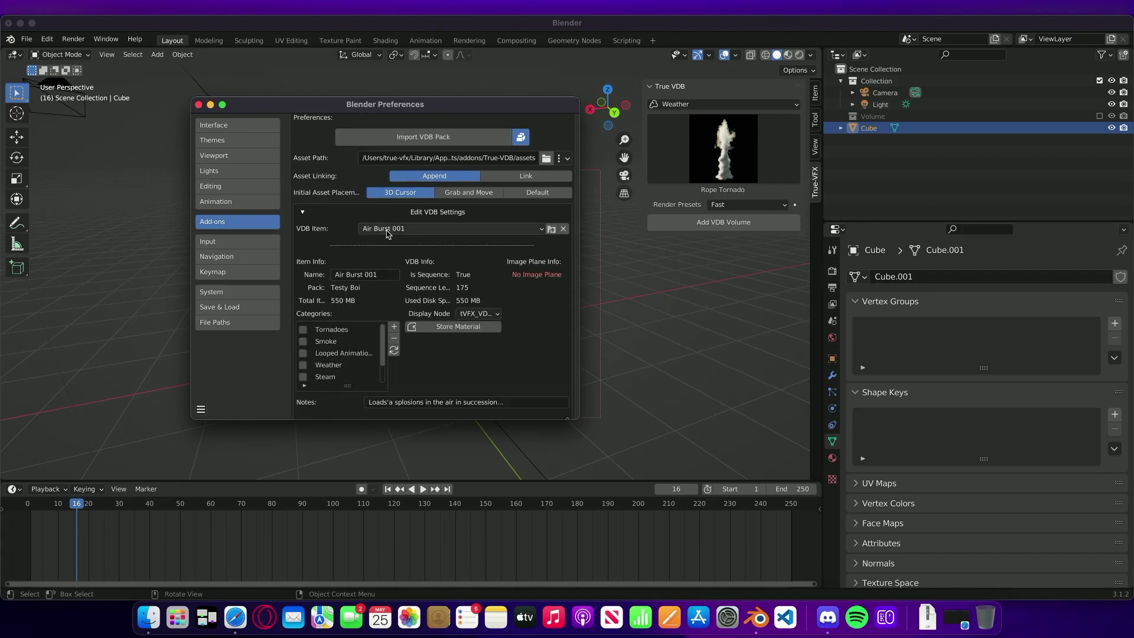
click(394, 327)
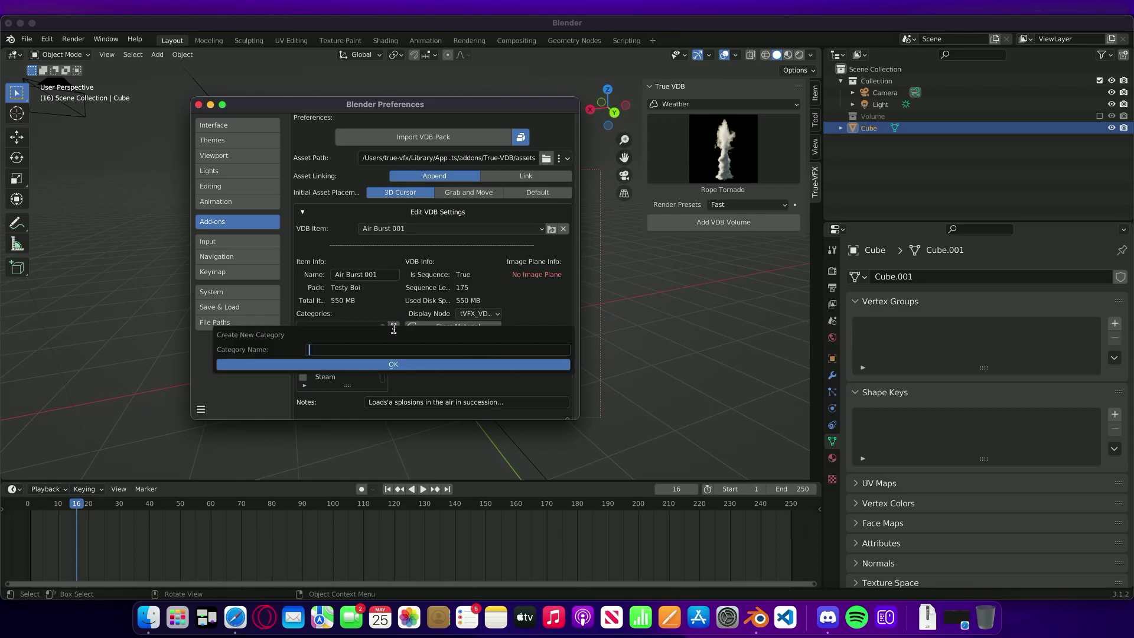
key(Return)
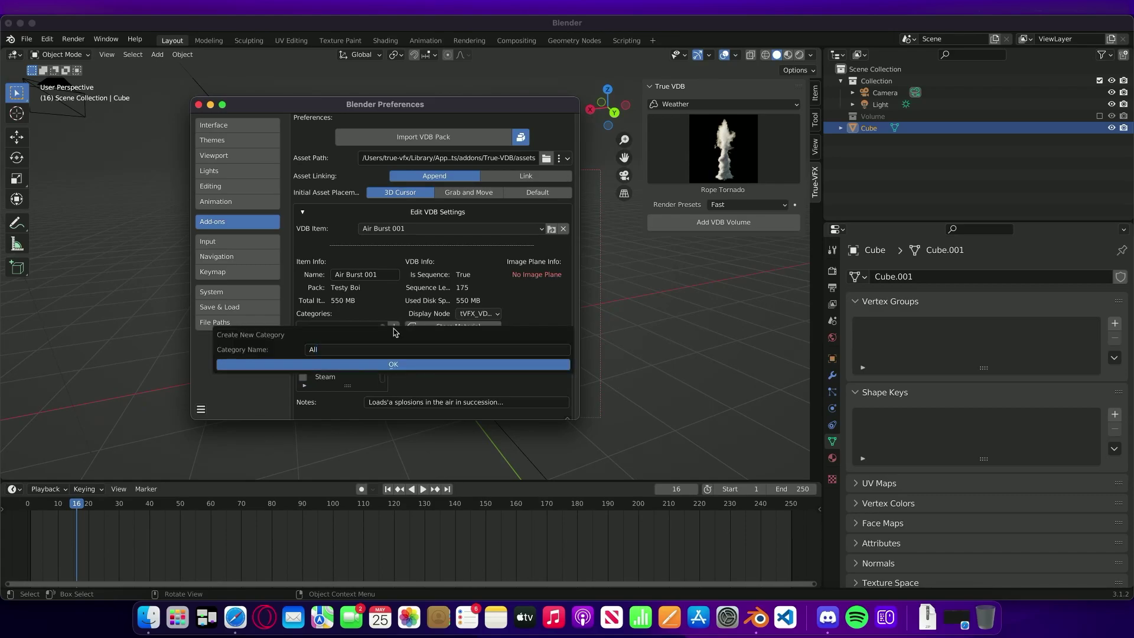
click(384, 364)
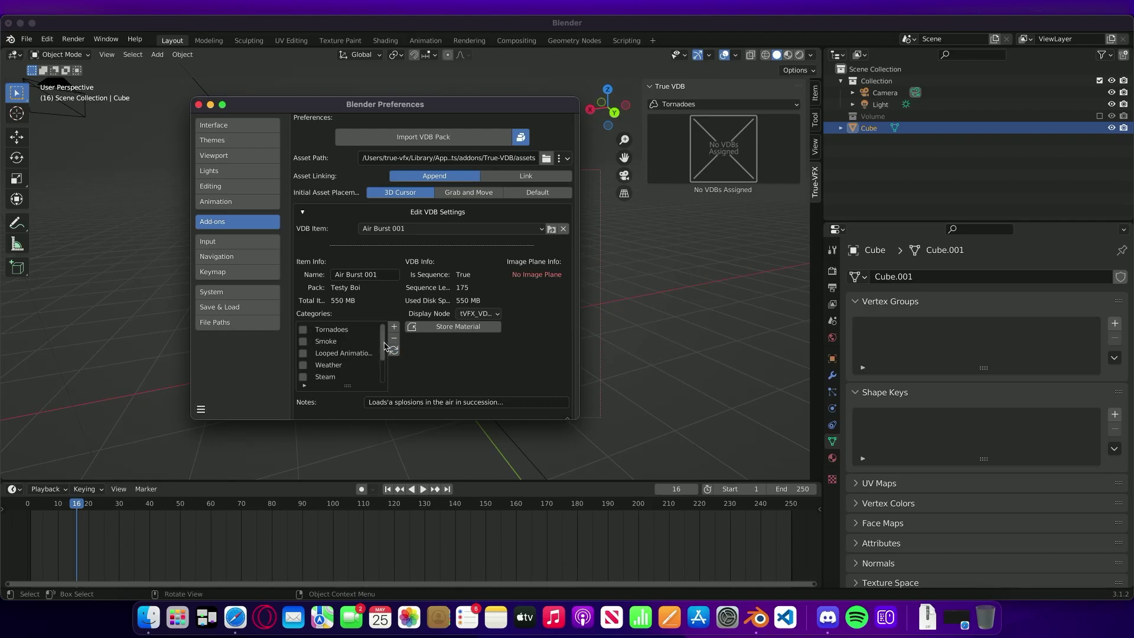
drag(383, 344, 383, 376)
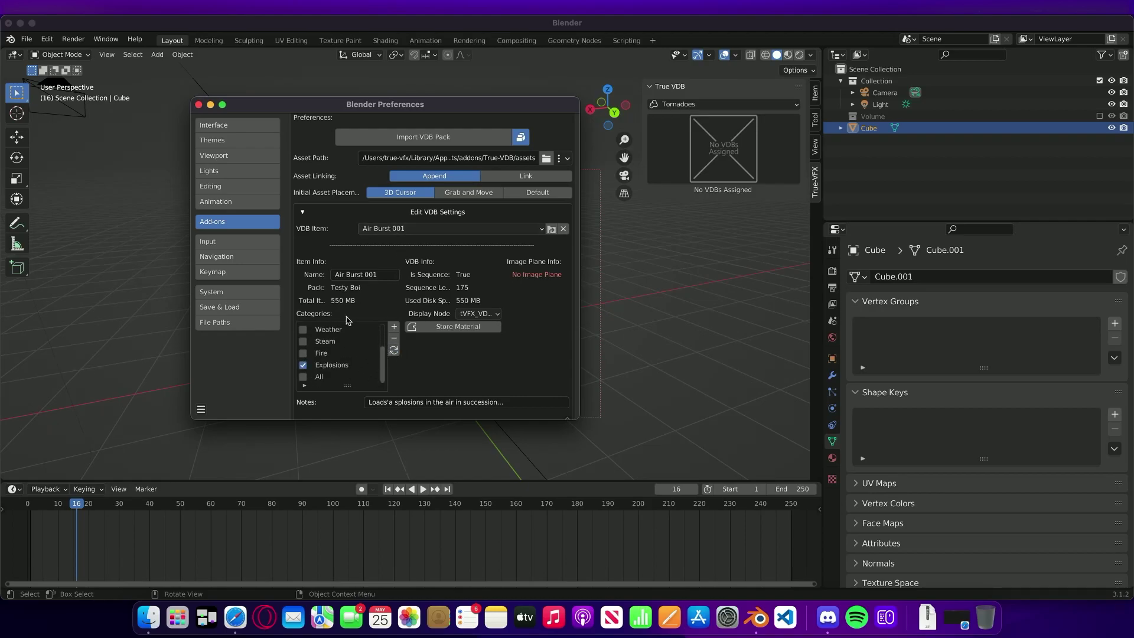
- Assign Air Burst 001, Air Explosion 002, Debris 001 and Debris 002 to All
click(303, 377)
click(384, 233)
click(387, 241)
click(390, 232)
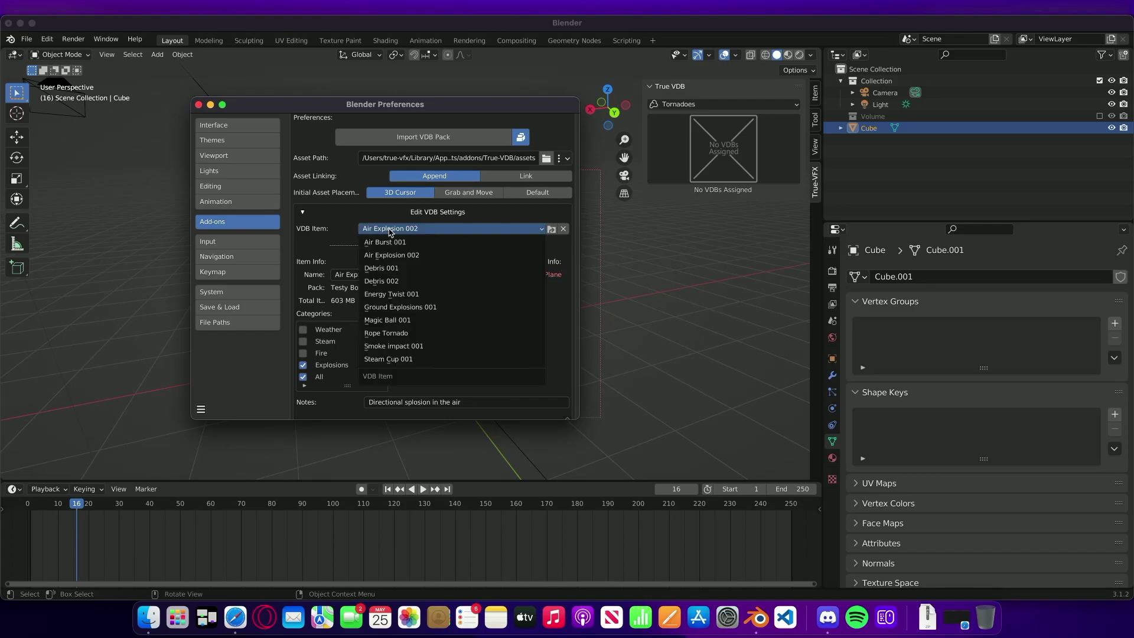
click(387, 269)
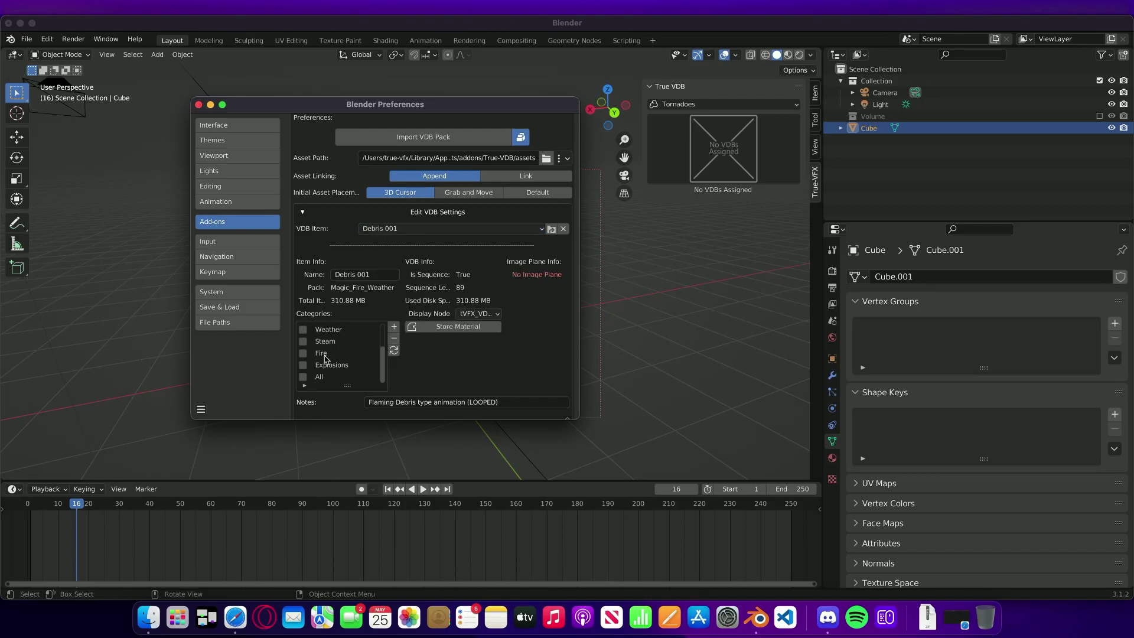
click(378, 230)
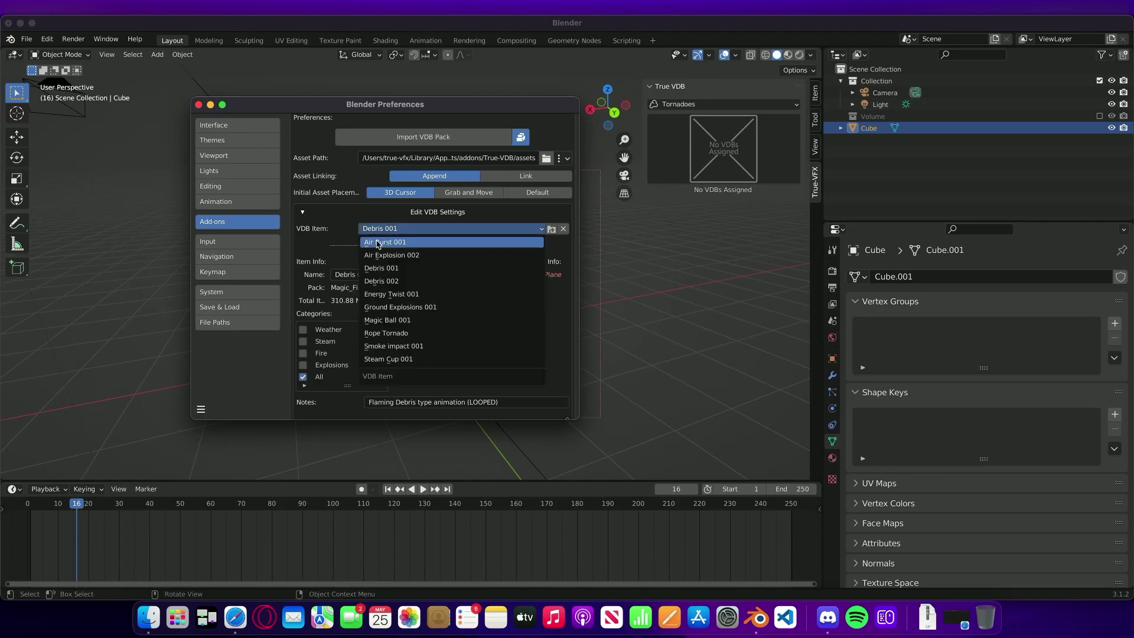
click(390, 281)
click(305, 377)
- Assign Energy Twist 001, Ground Explosions 001, Magic Ball 001 and Rope Tornado to All
click(392, 230)
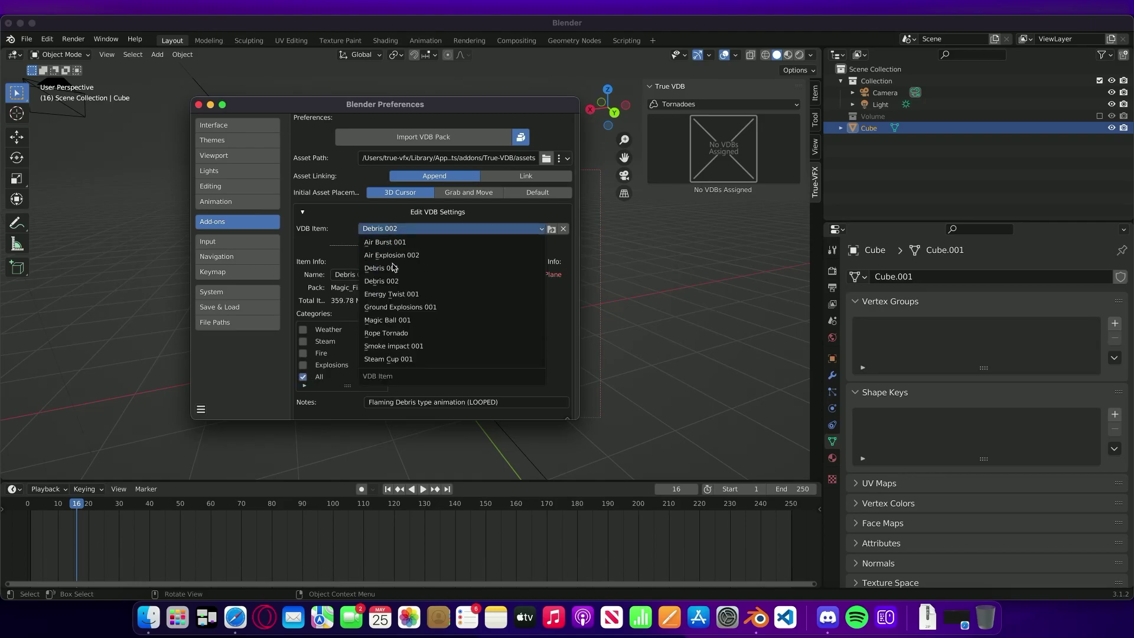
click(390, 295)
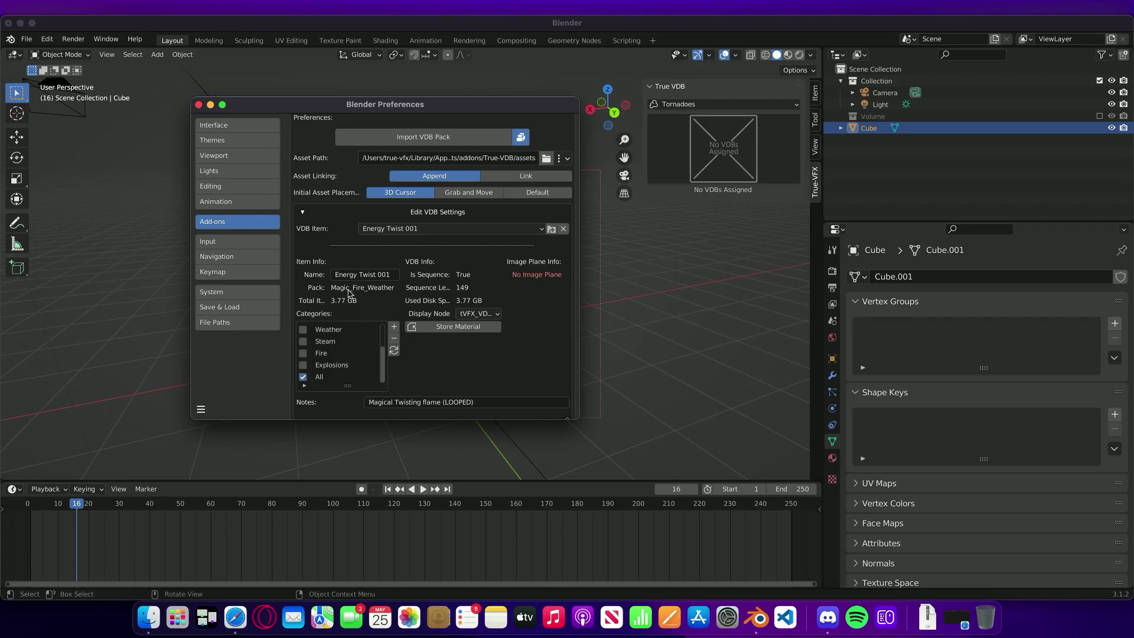
click(387, 230)
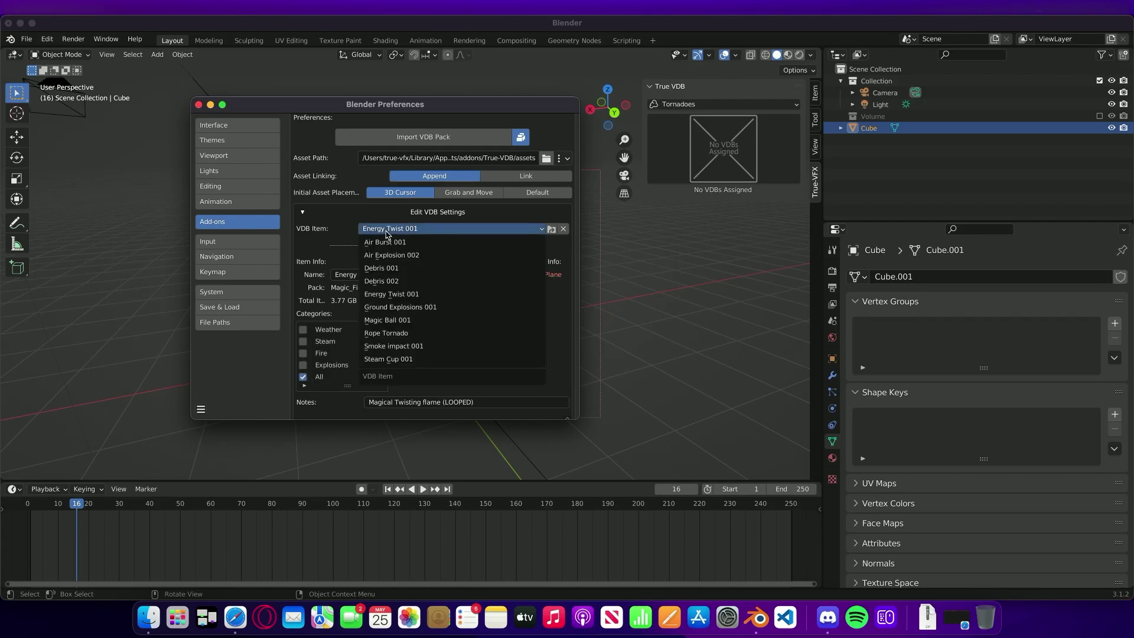
click(397, 307)
click(393, 229)
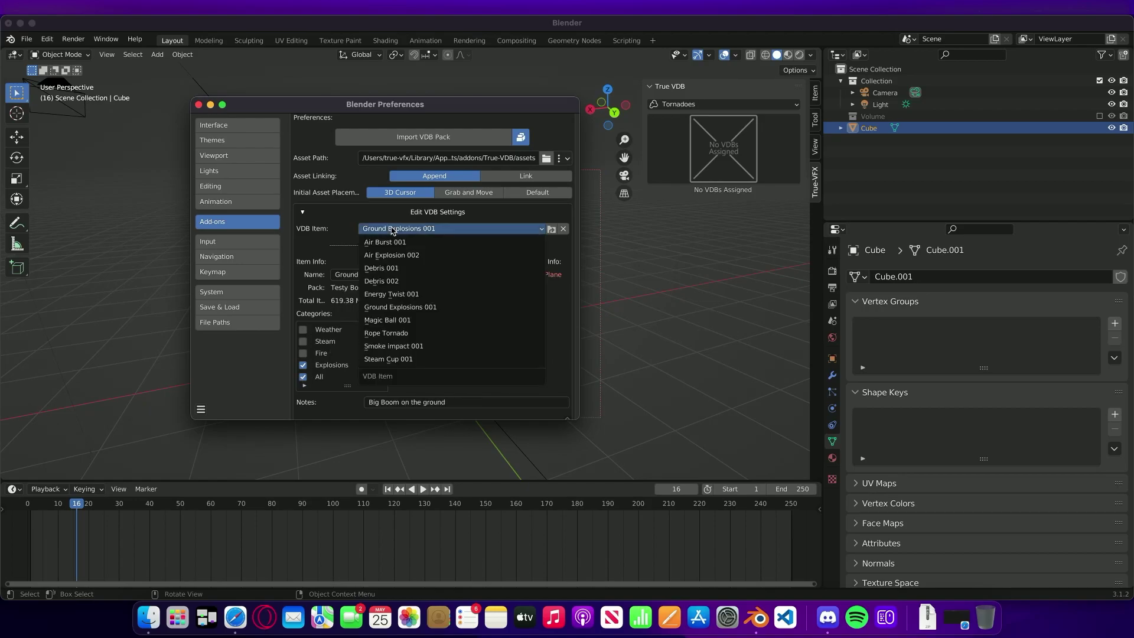
click(388, 319)
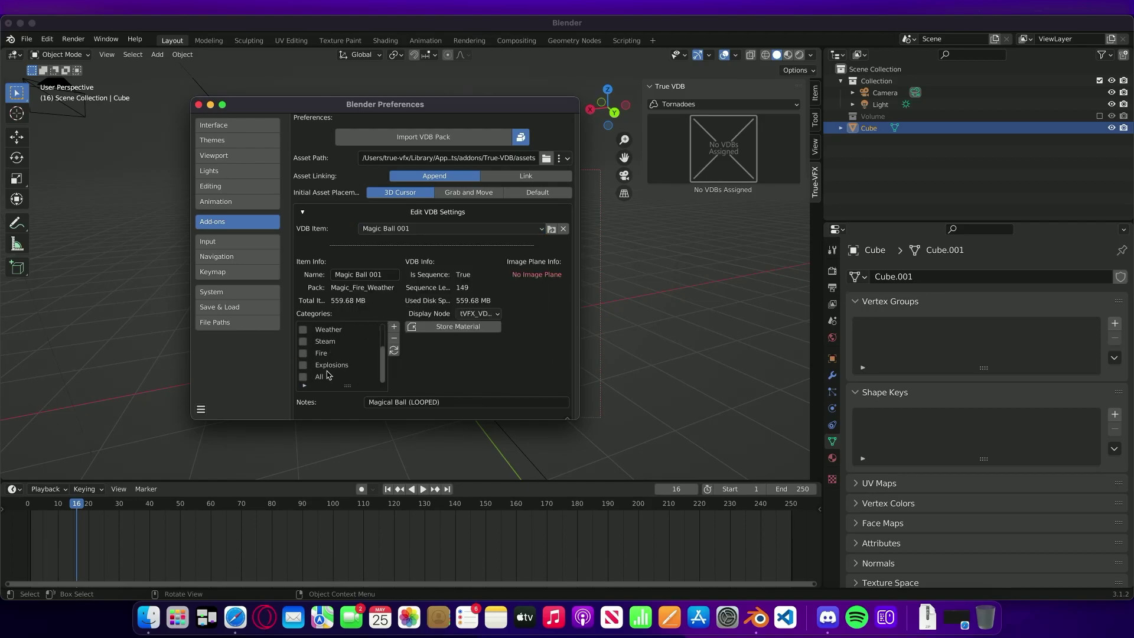
click(392, 230)
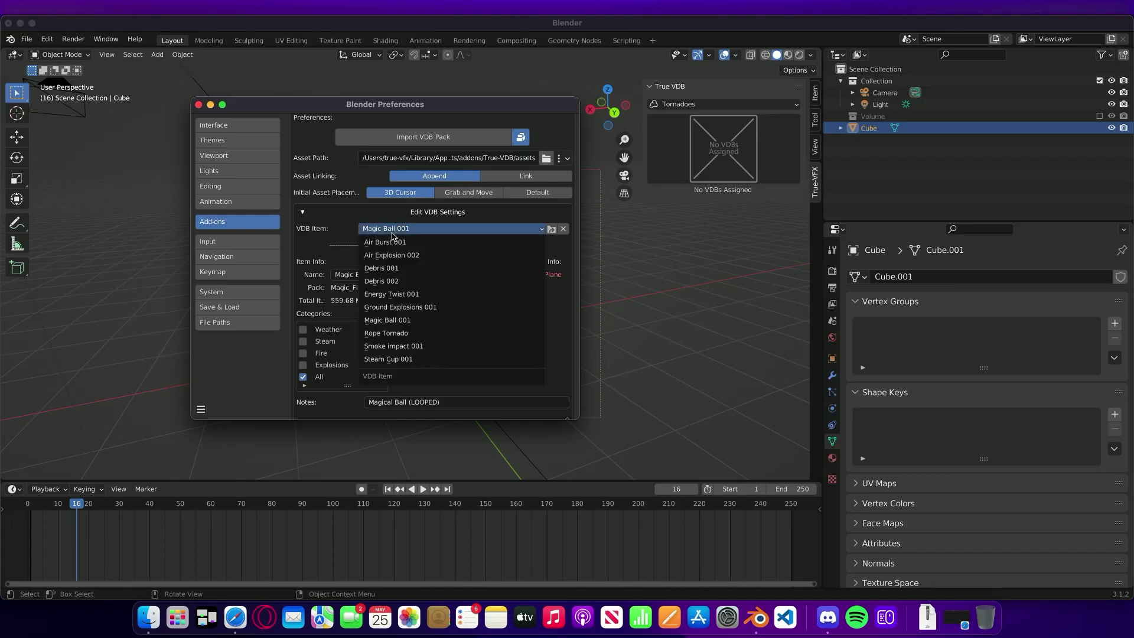
click(393, 334)
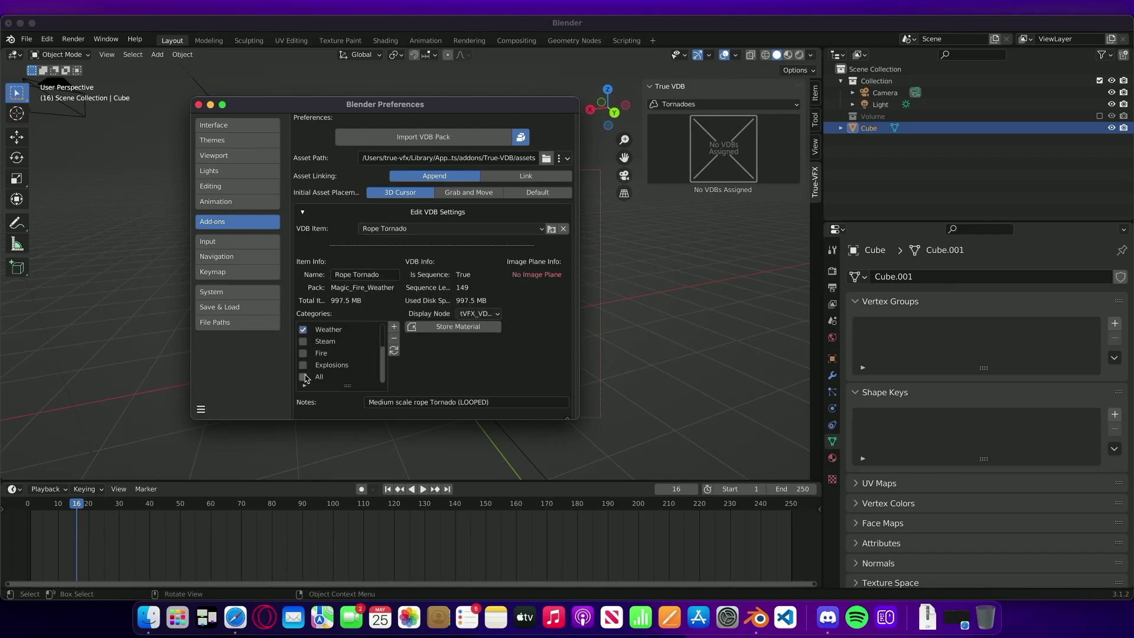
click(393, 229)
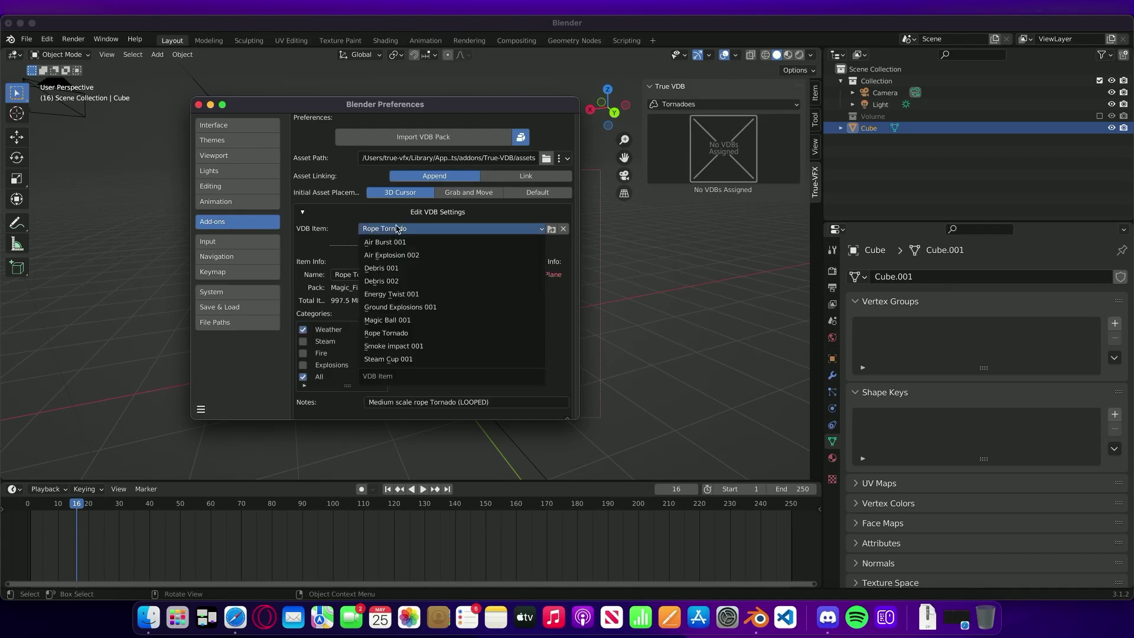
- Assign Smoke impact 001 and Steam Cup 001 to the All category
click(393, 334)
click(394, 229)
click(384, 349)
click(395, 230)
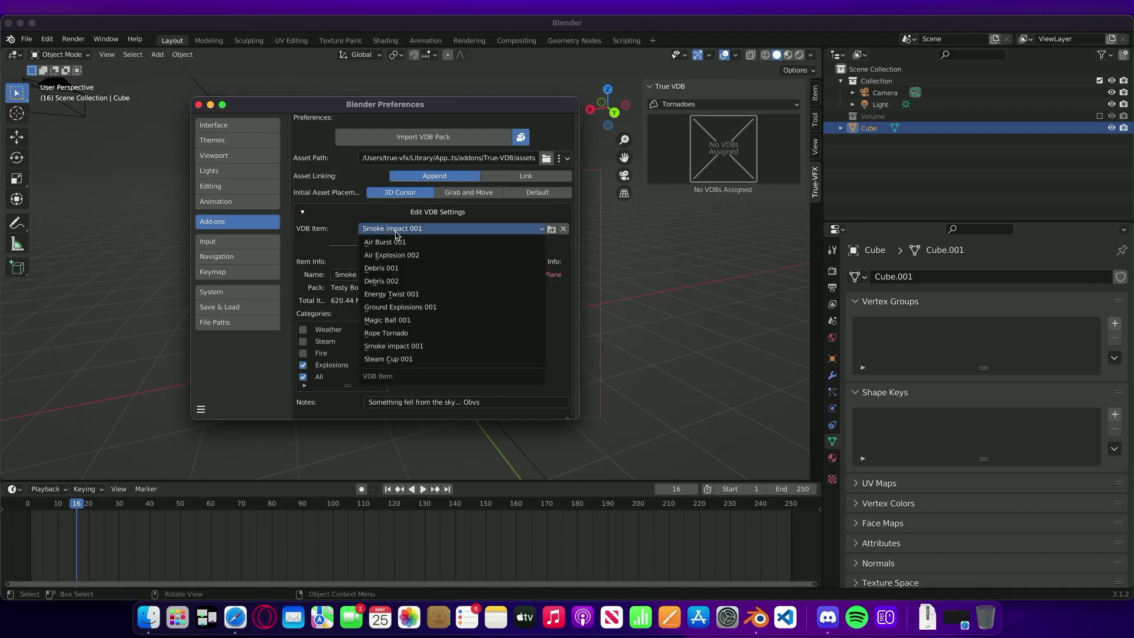
click(401, 358)
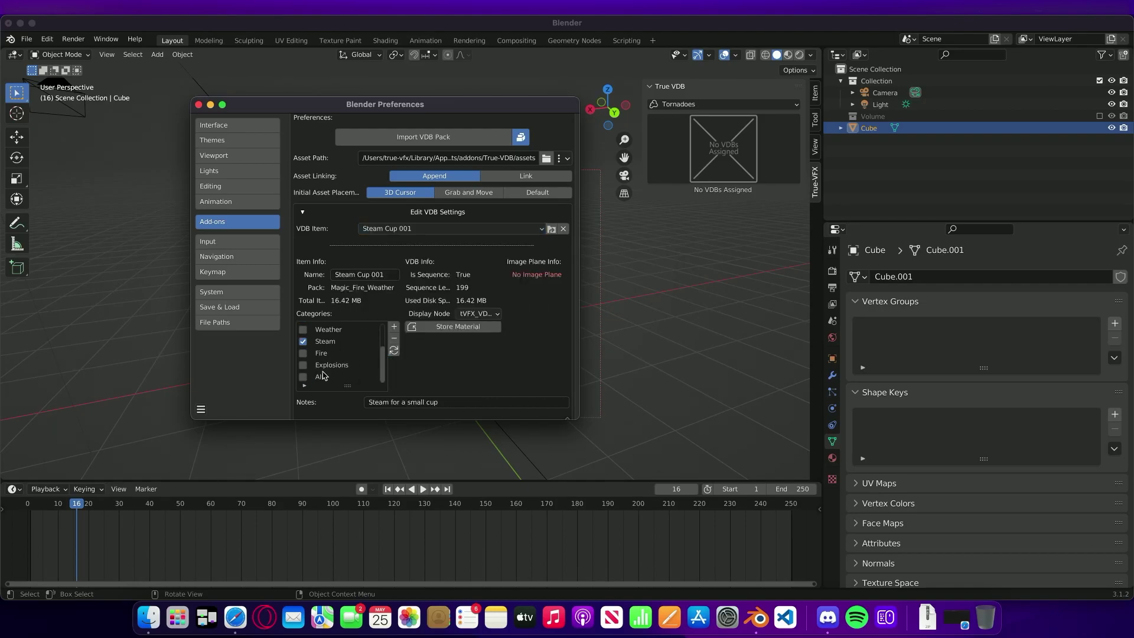
- Switch the True VDB panel category to All and show its thumbnail previews
click(694, 106)
click(657, 118)
click(723, 149)
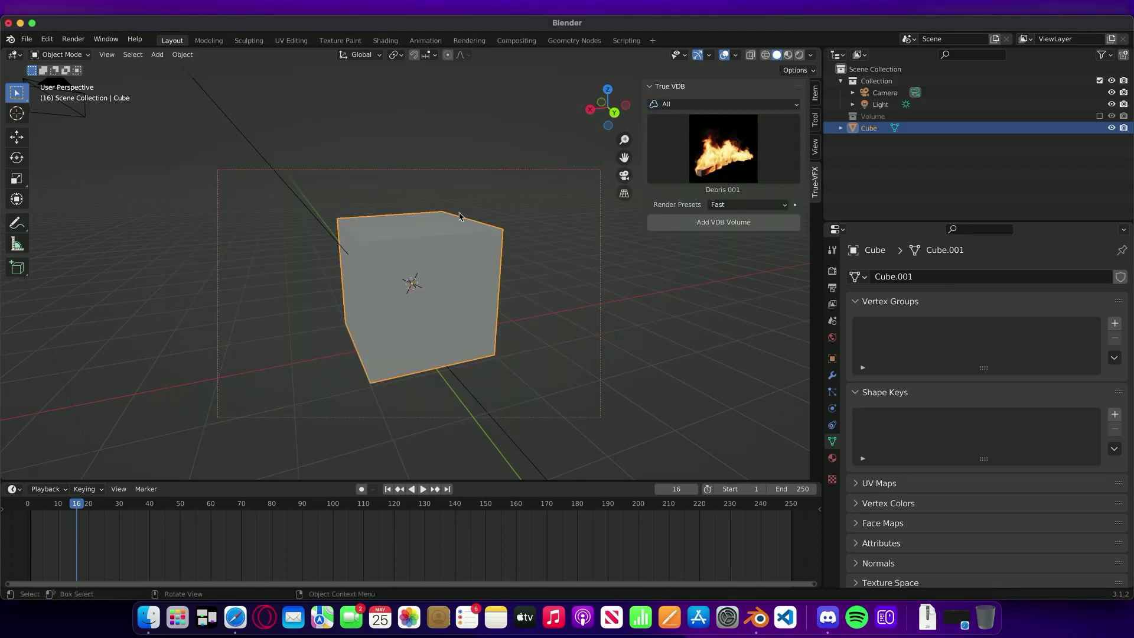
click(47, 39)
click(93, 209)
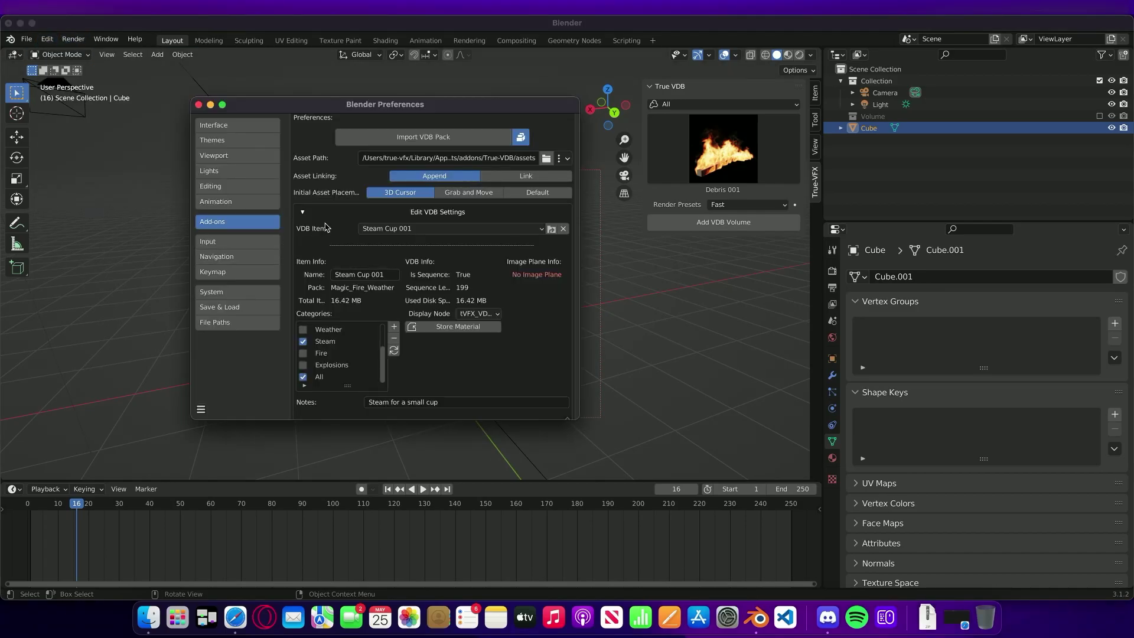
scroll(327, 226, down, 2)
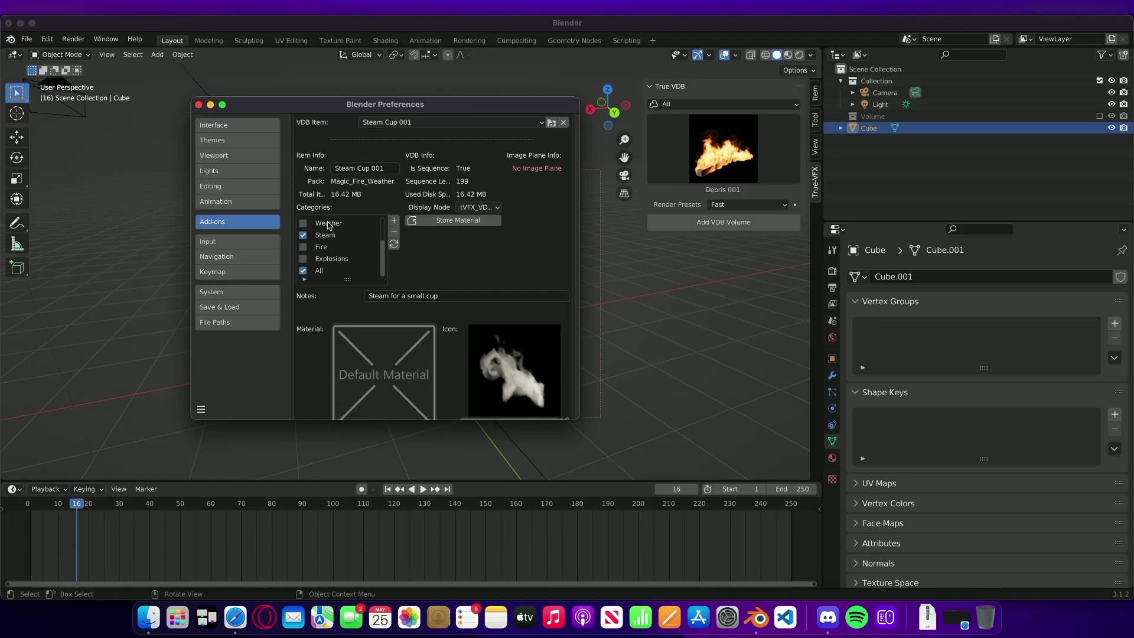
click(304, 164)
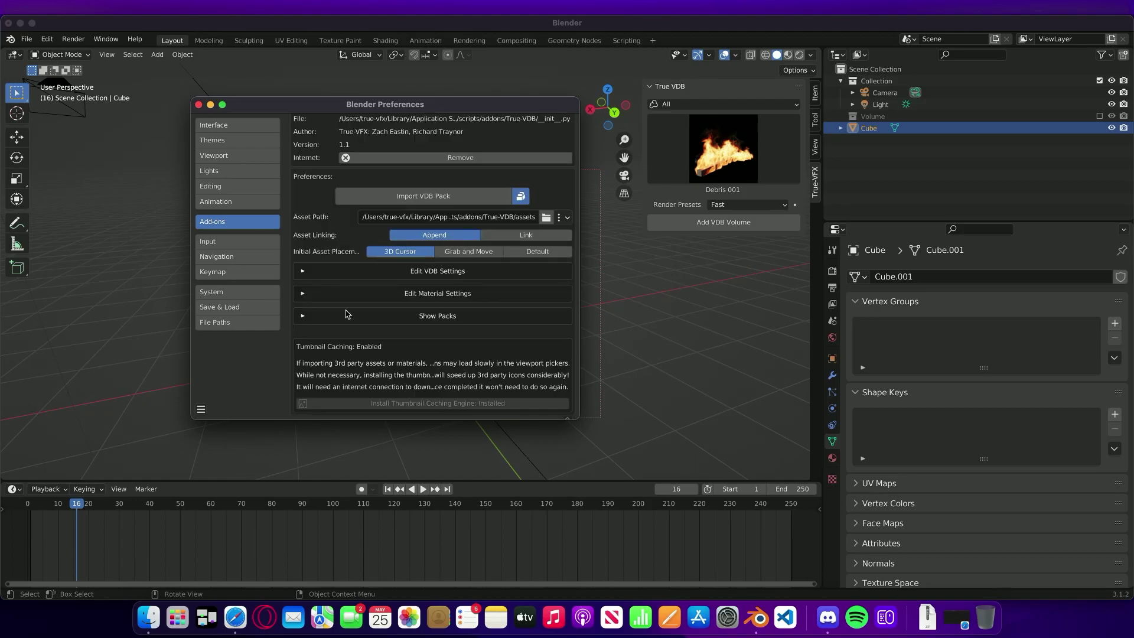
click(303, 317)
scroll(353, 302, down, 3)
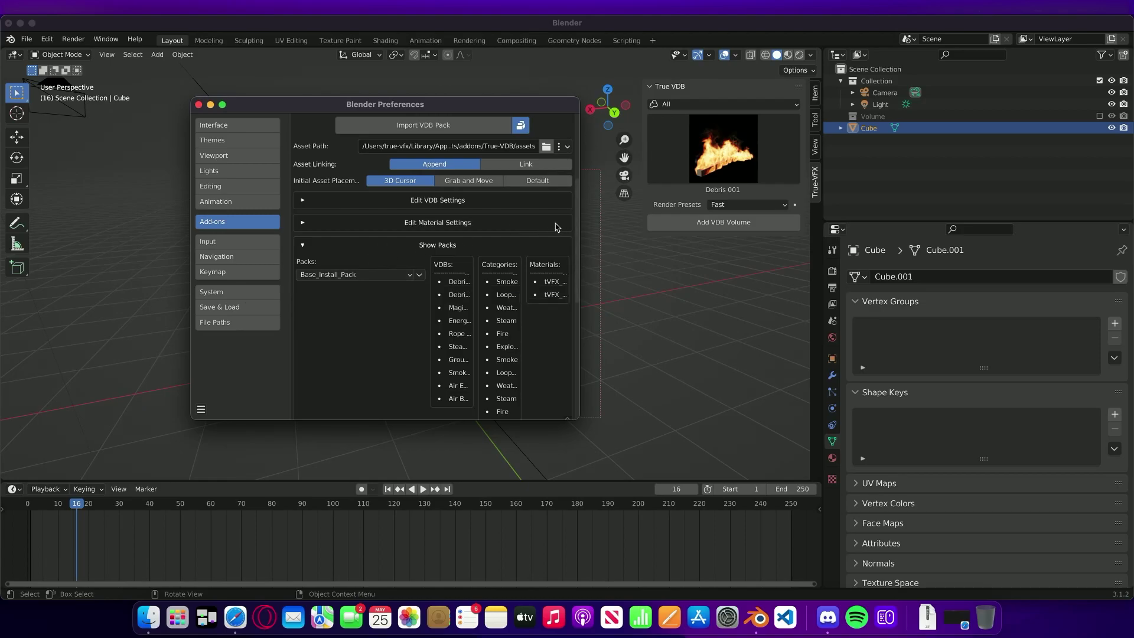
drag(579, 224, 719, 225)
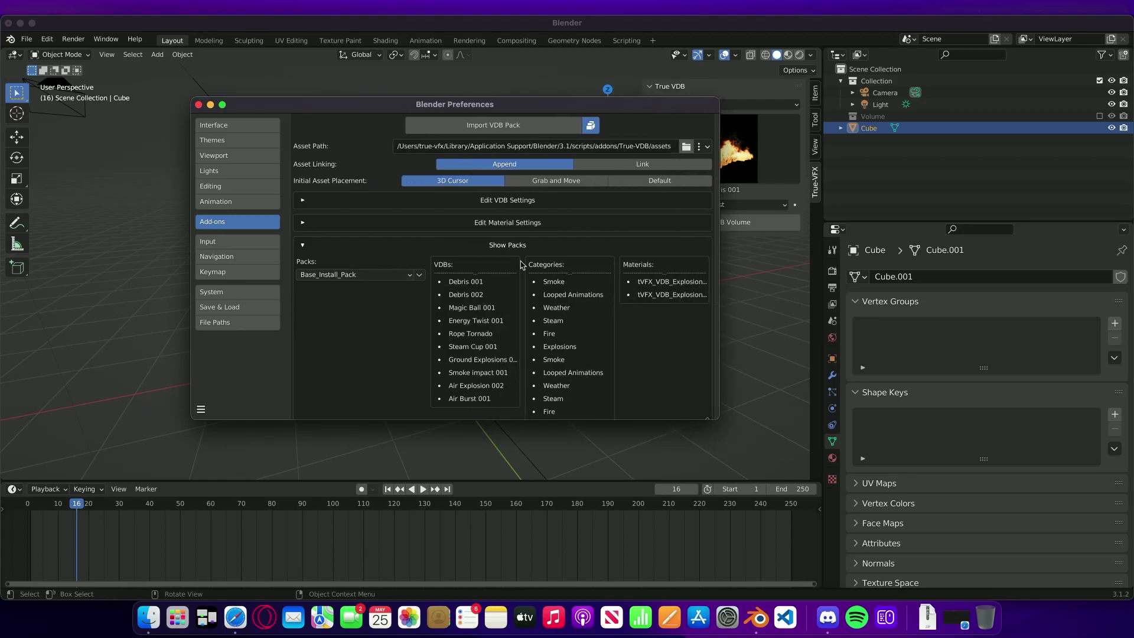
click(387, 276)
click(352, 288)
click(378, 245)
click(303, 317)
scroll(401, 311, down, 3)
scroll(480, 270, down, 3)
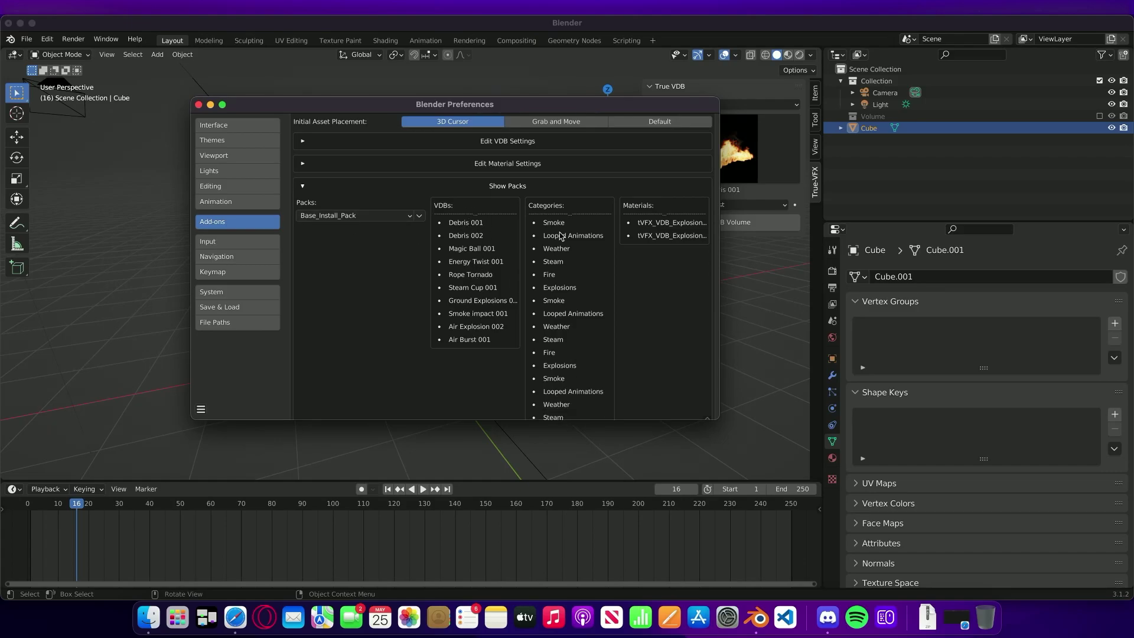
scroll(562, 213, down, 2)
scroll(555, 282, up, 10)
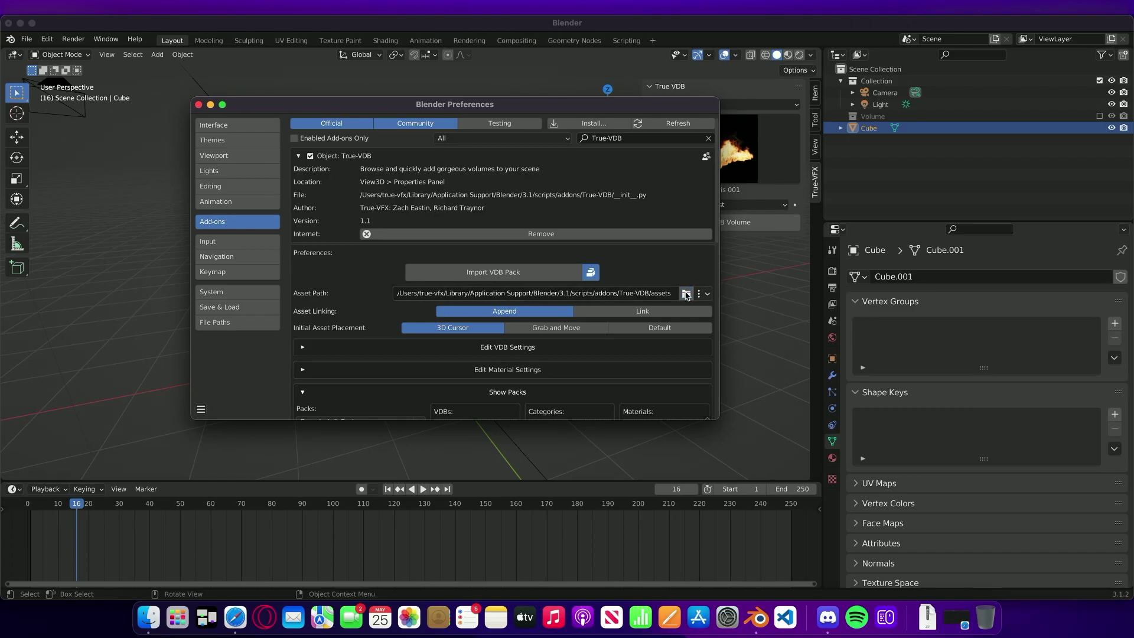
- Set the asset path to a new 'True-VDB Files' folder created on the SSD 512 drive
click(686, 294)
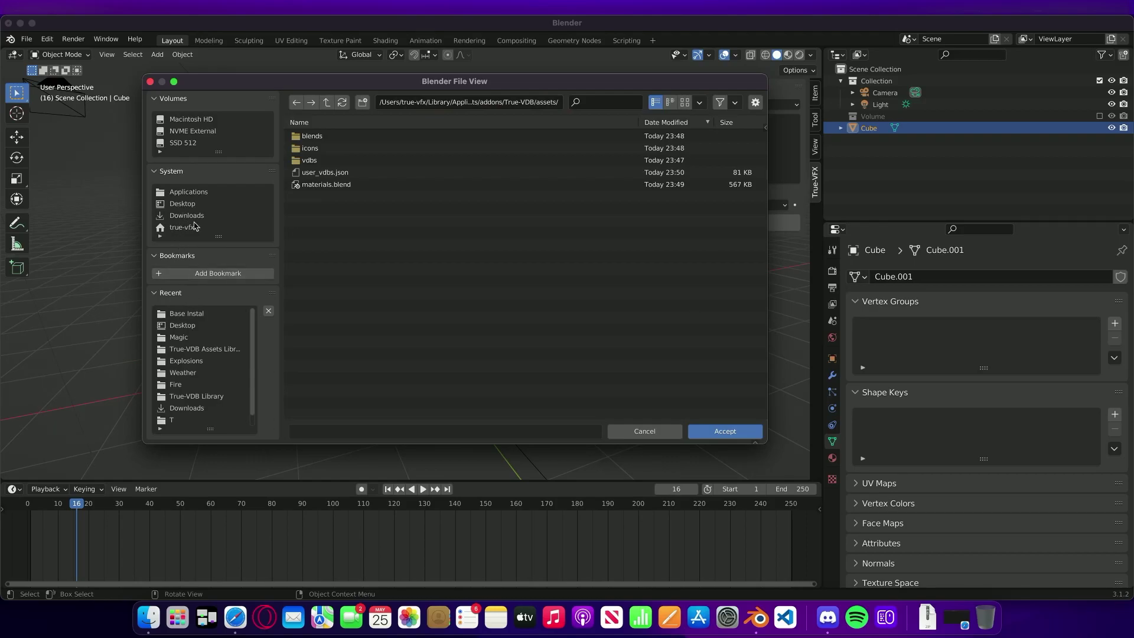
click(181, 145)
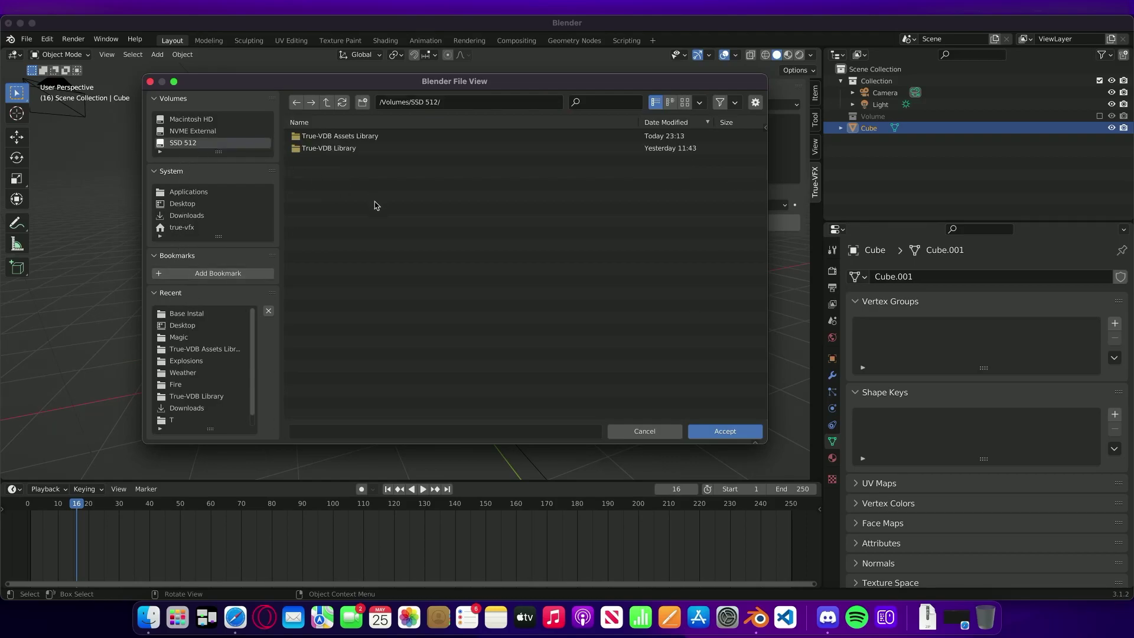
click(363, 103)
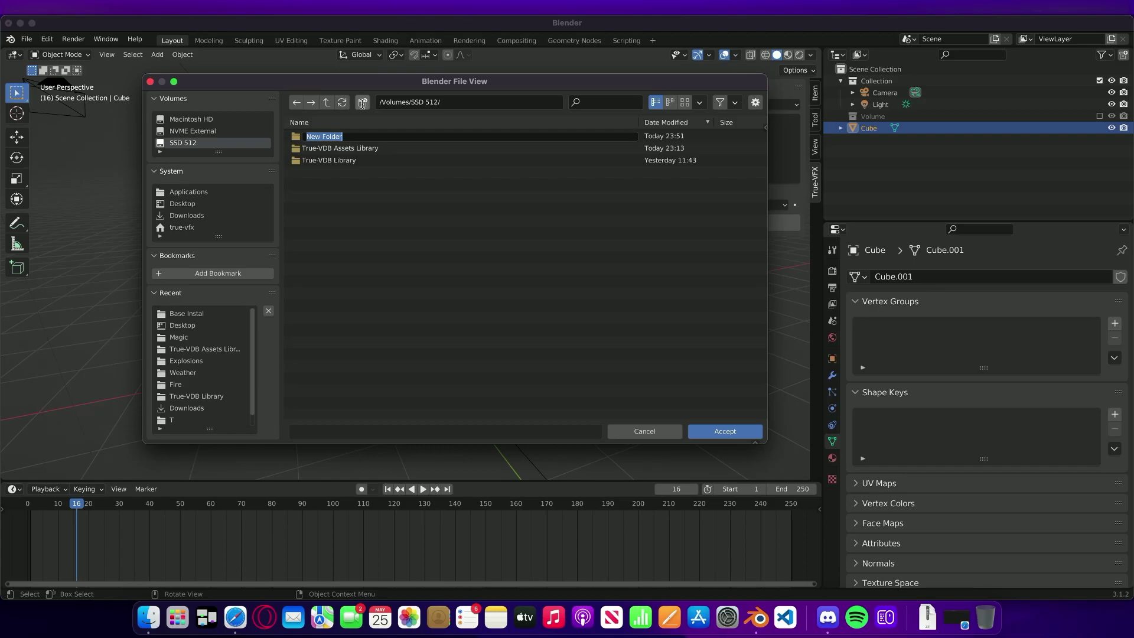
text(True-VDB)
key(Return)
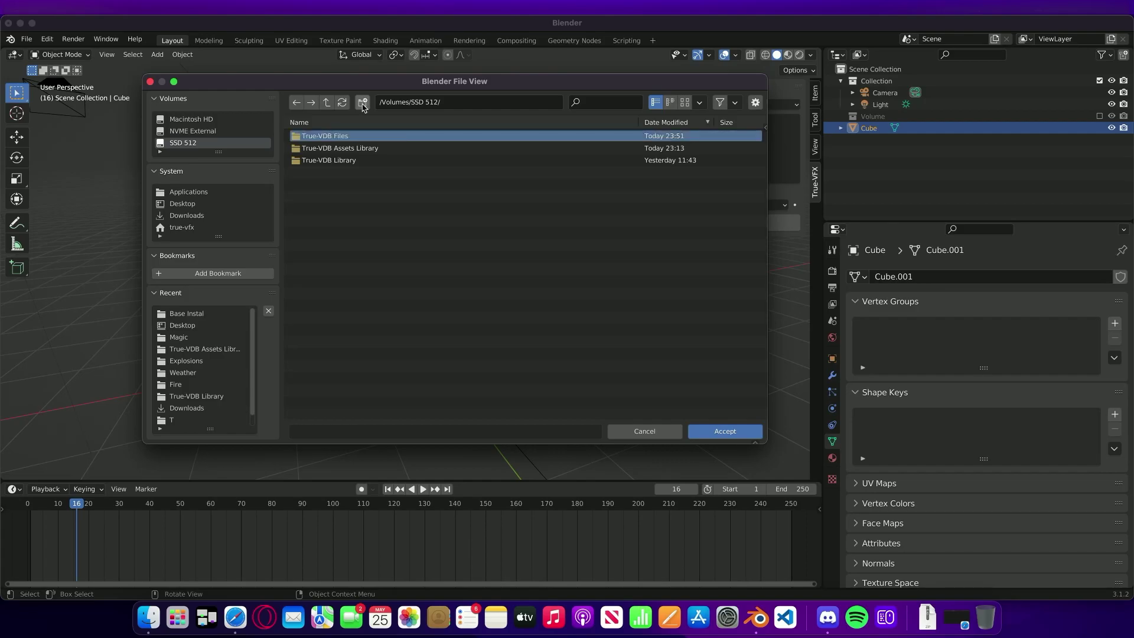
click(341, 136)
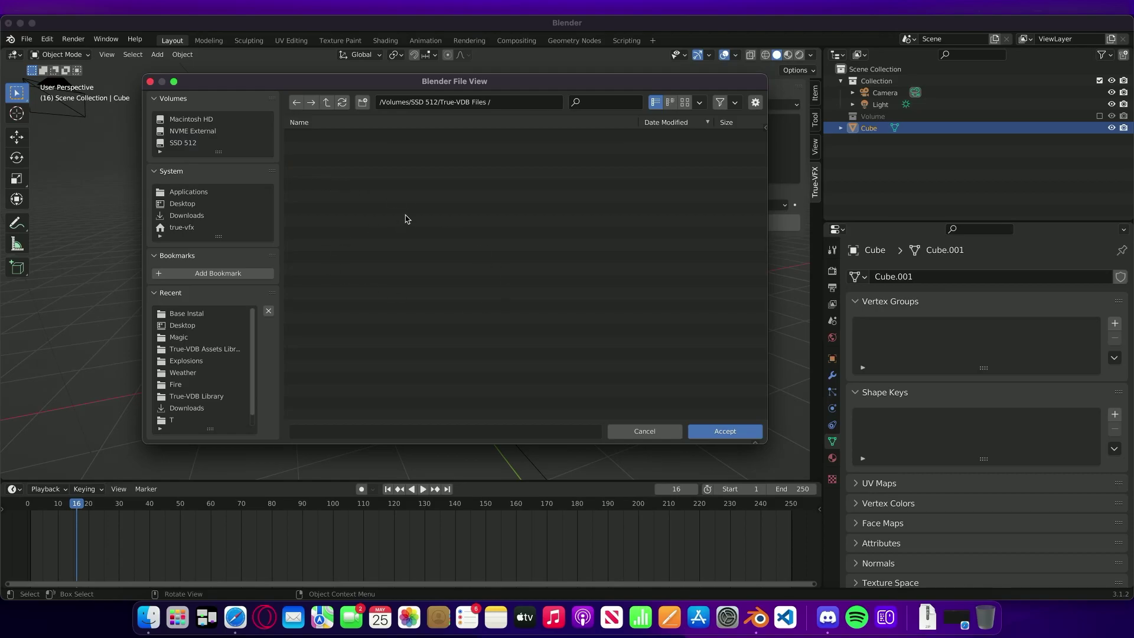
click(723, 431)
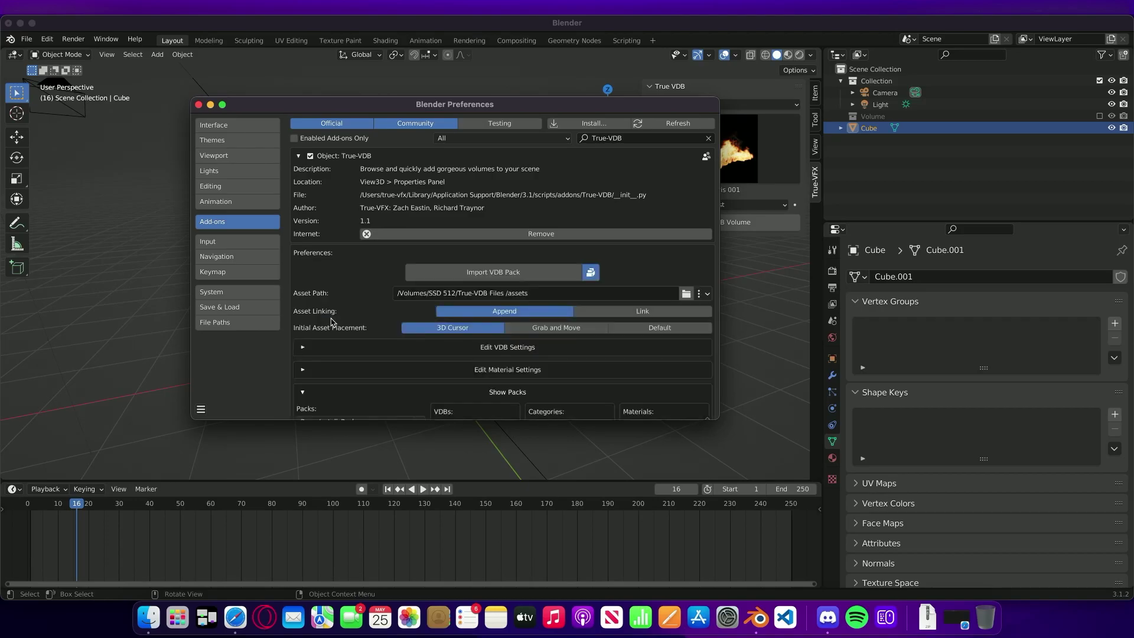
- Import all nine Season_1_Magic_Pack archives from the Magic folder as a VDB pack
scroll(360, 266, down, 2)
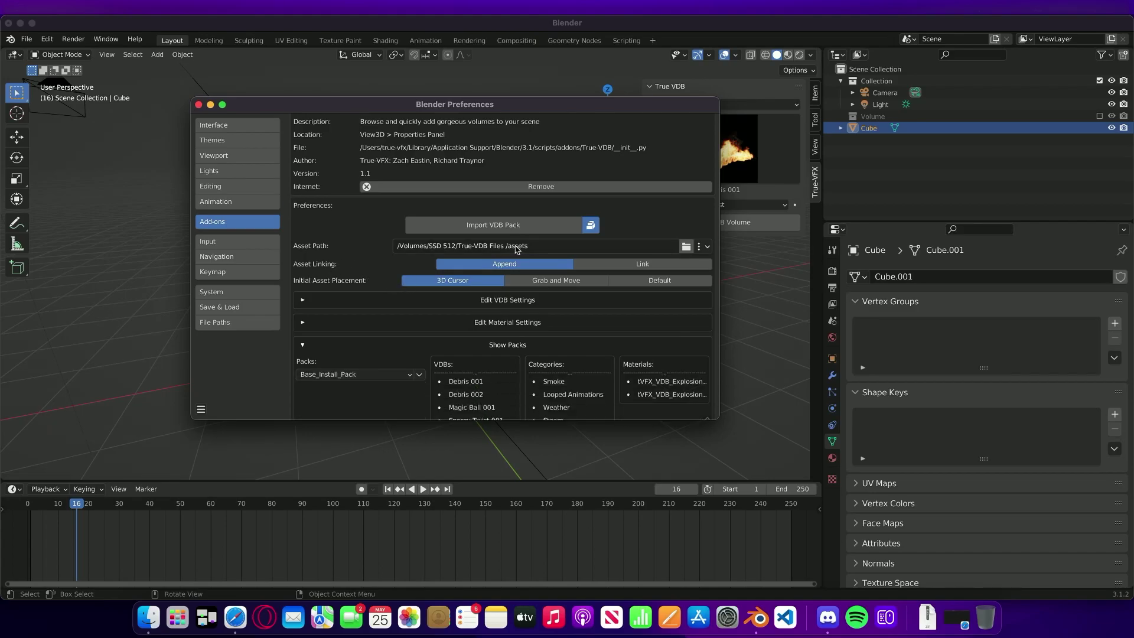
scroll(357, 256, down, 1)
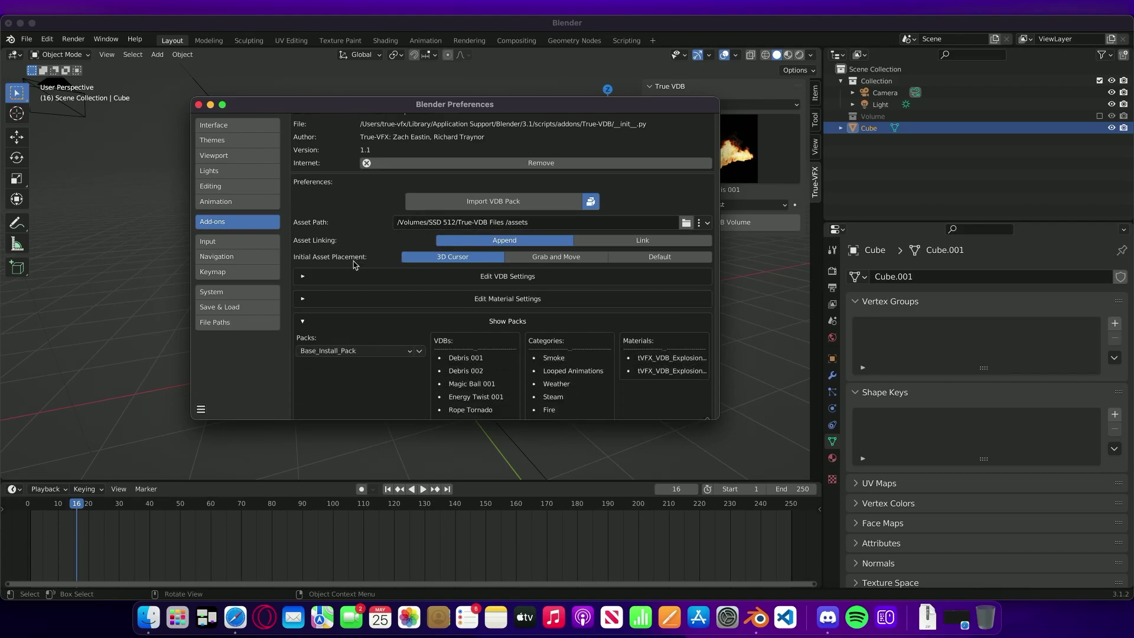
click(310, 321)
scroll(380, 278, up, 3)
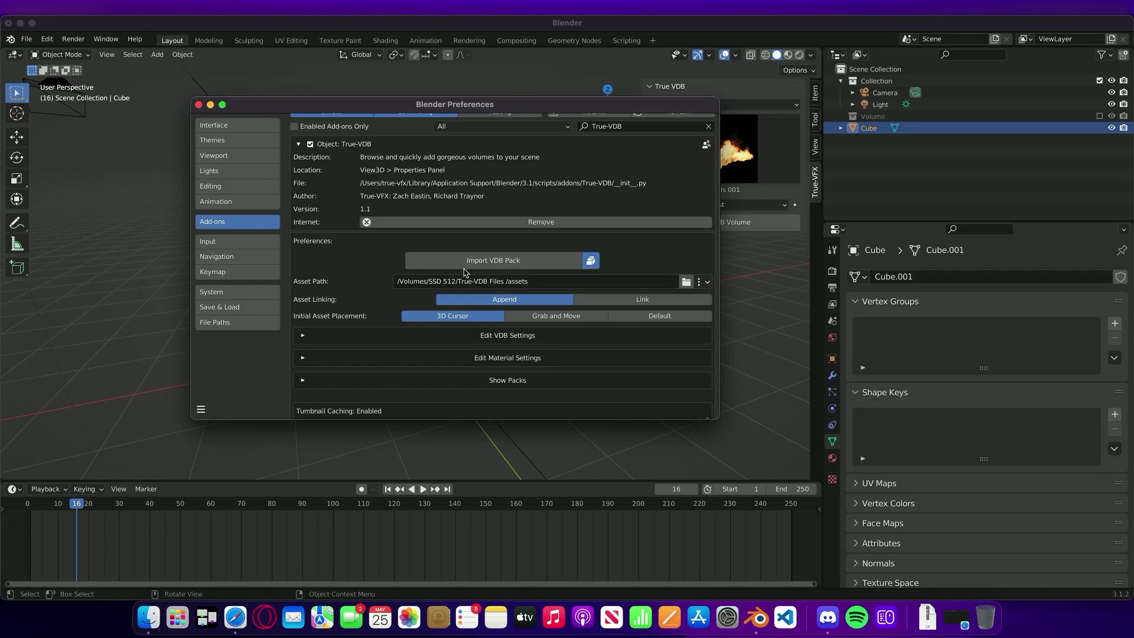
click(491, 260)
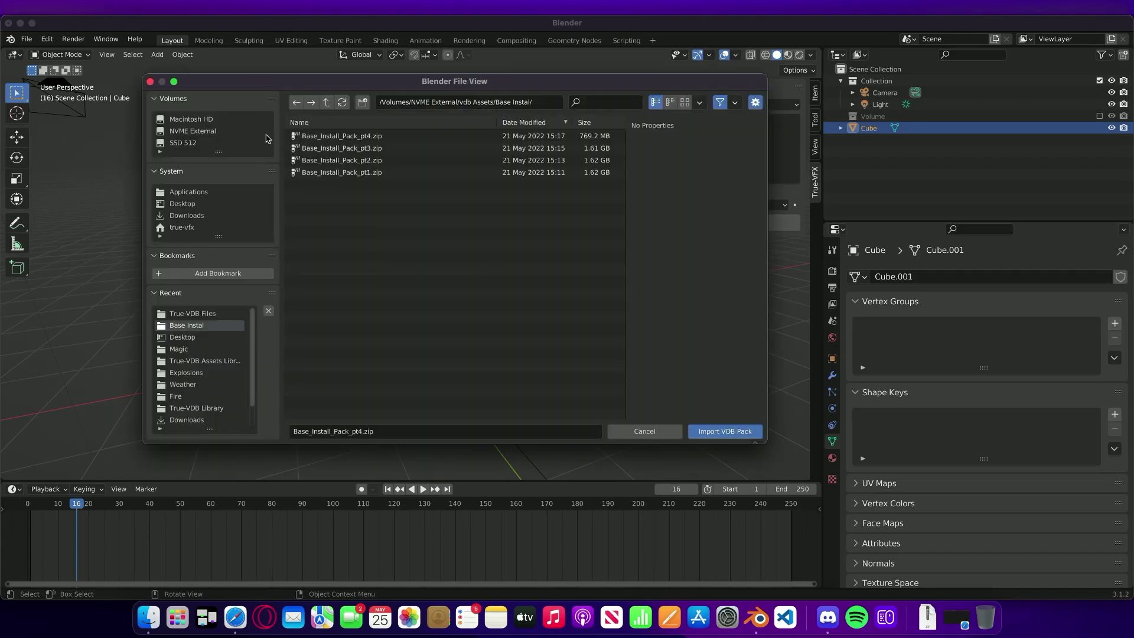
click(326, 102)
click(316, 154)
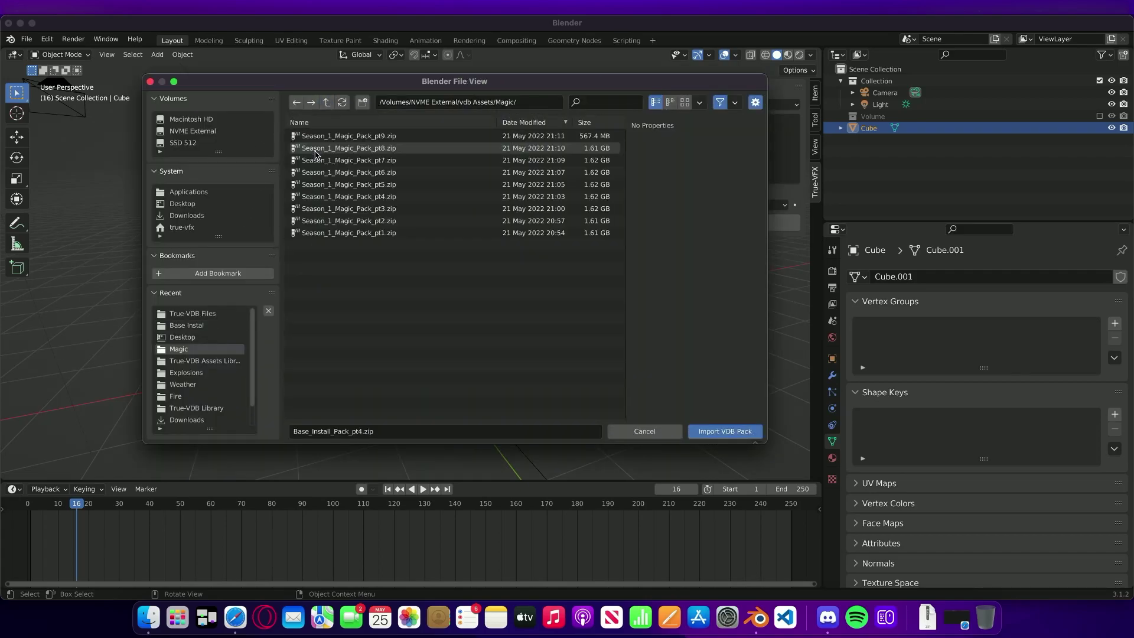
drag(390, 274, 359, 141)
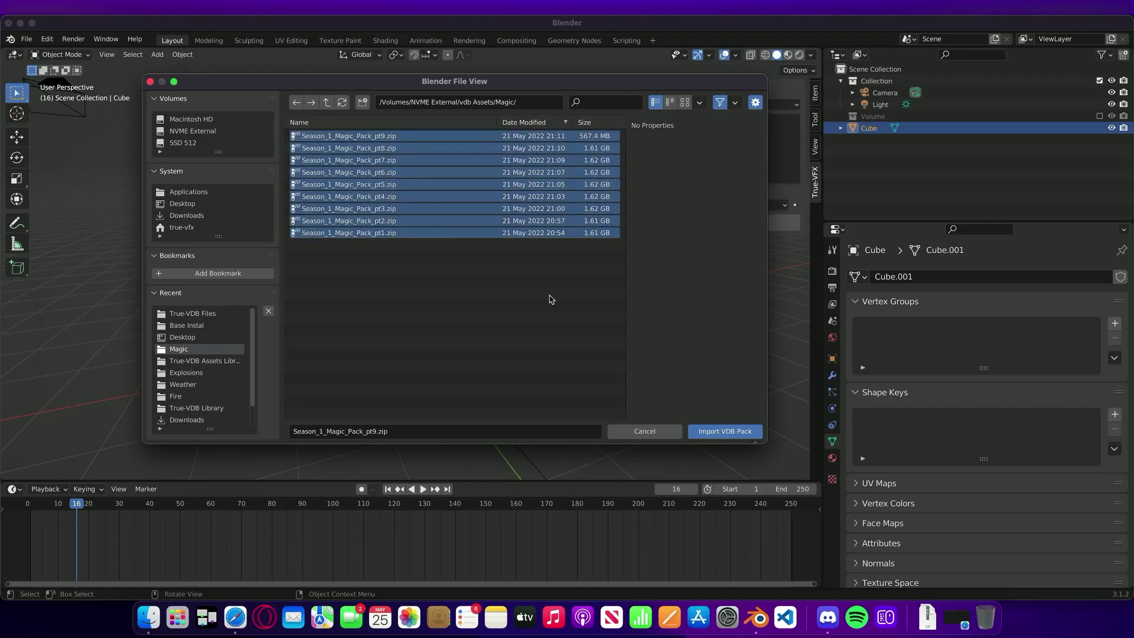
click(723, 433)
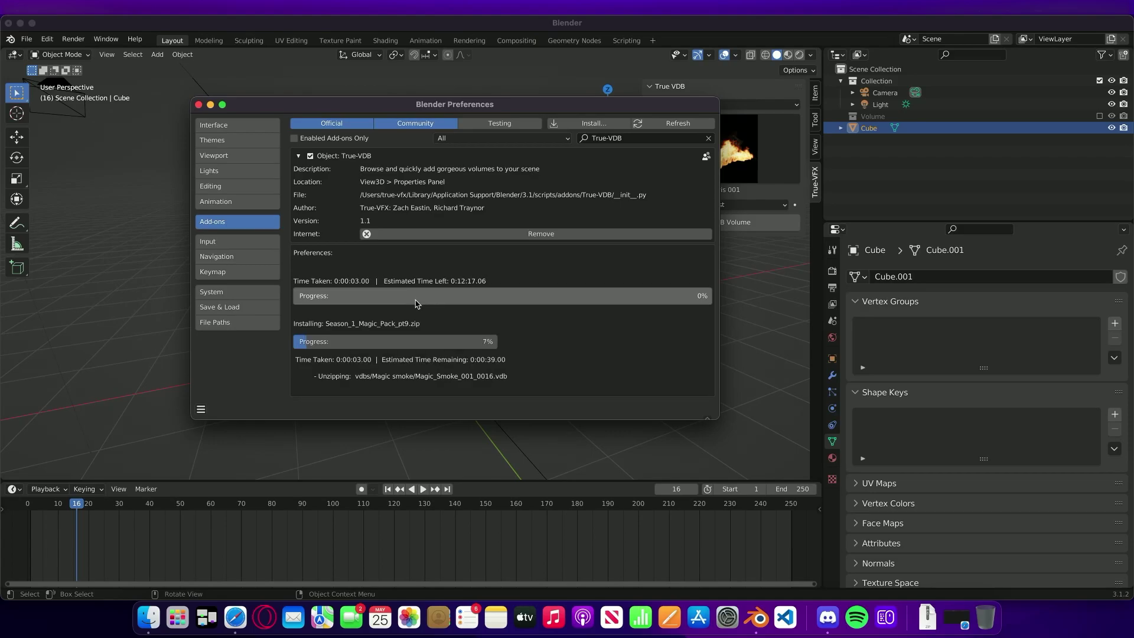
- Minimize Preferences and pick Debris 001 from the True VDB gallery
click(211, 104)
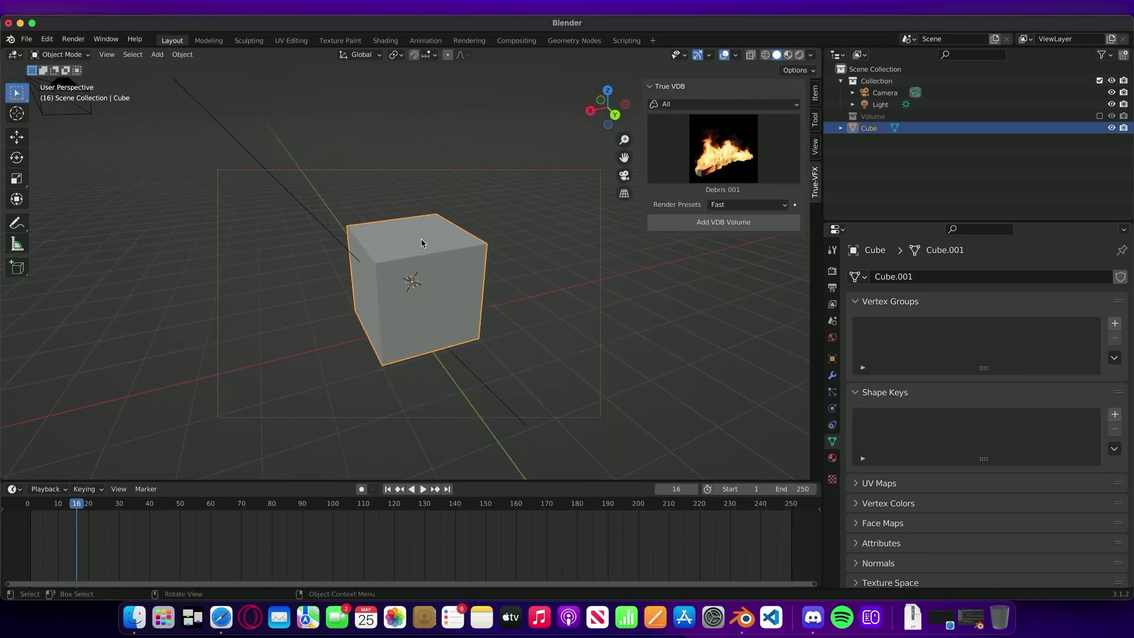
middle_drag(439, 231, 579, 177)
click(730, 147)
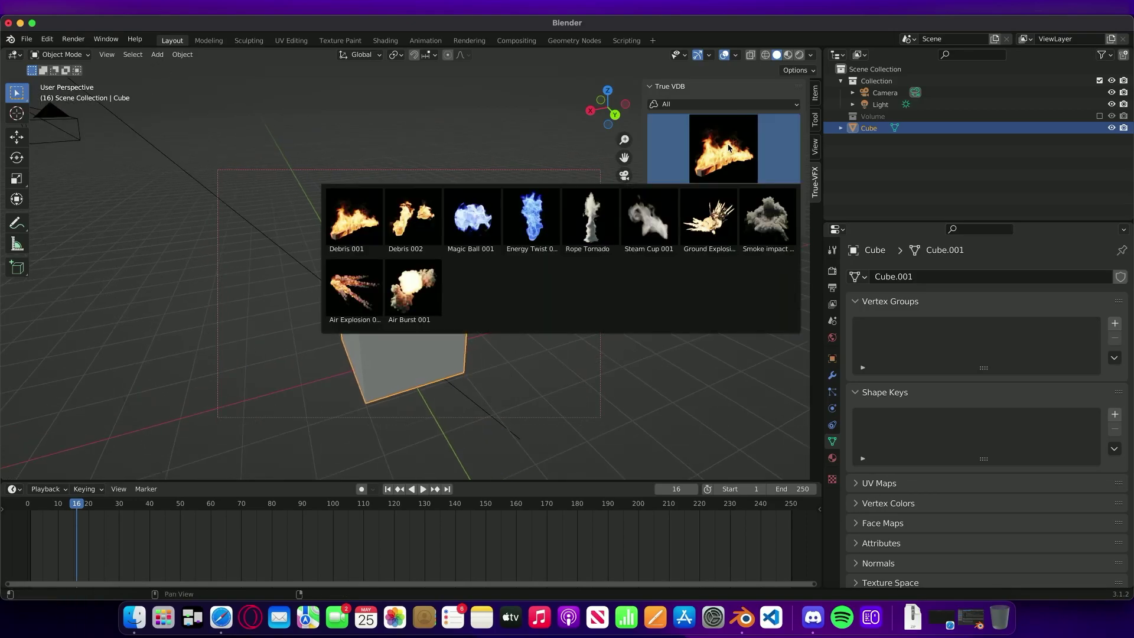
click(381, 222)
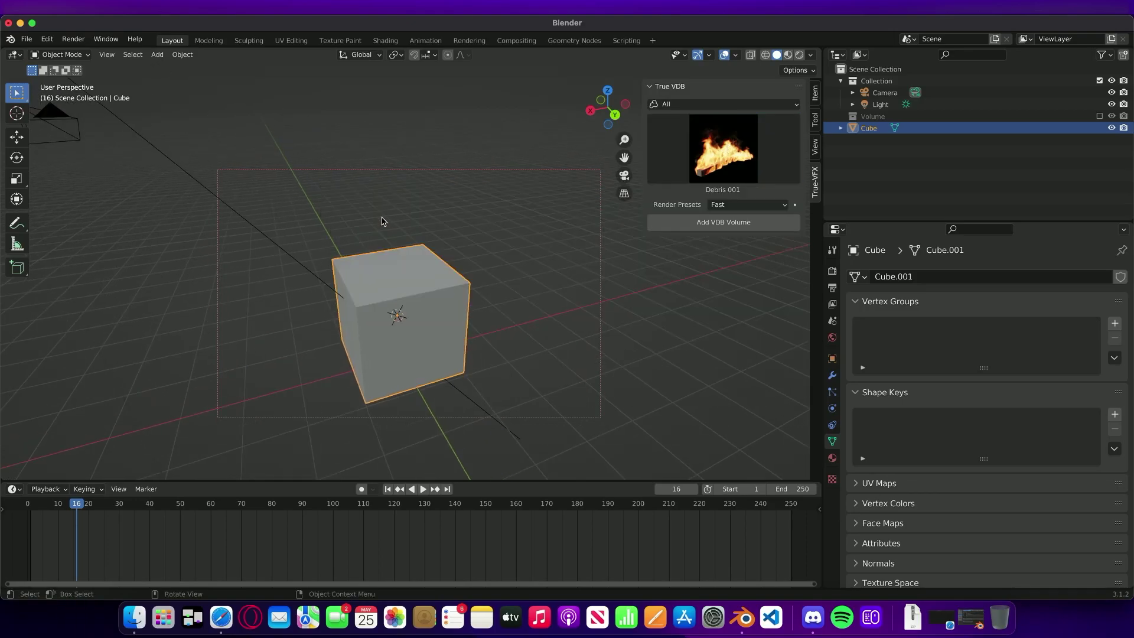
- Add the Debris 001 volume and move Base.003 up along Z onto the cube
click(723, 222)
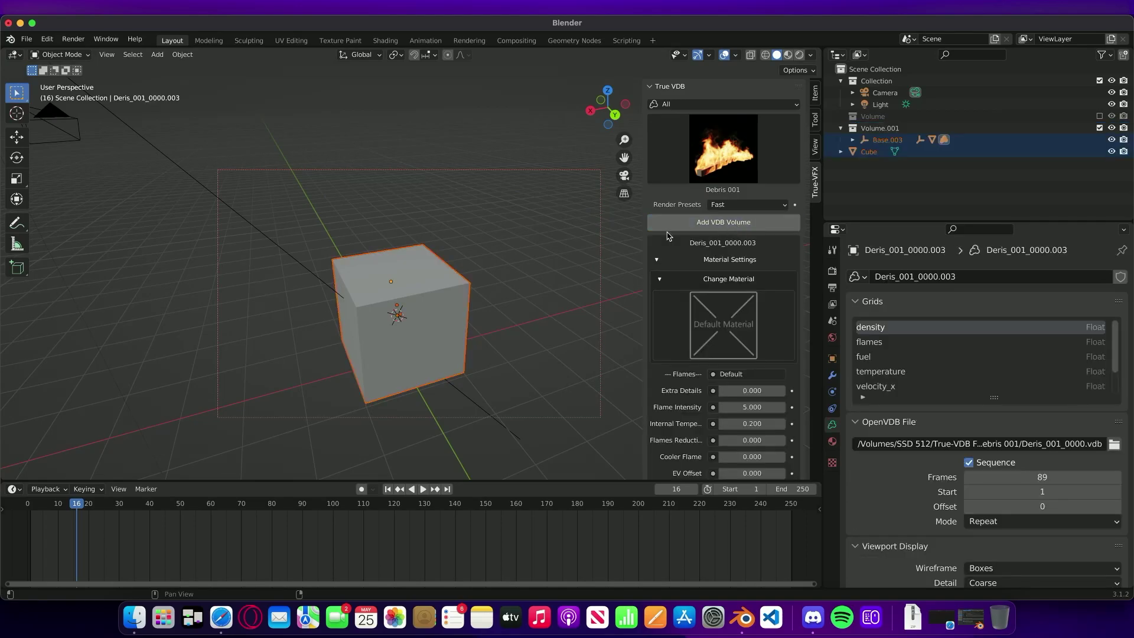
click(886, 140)
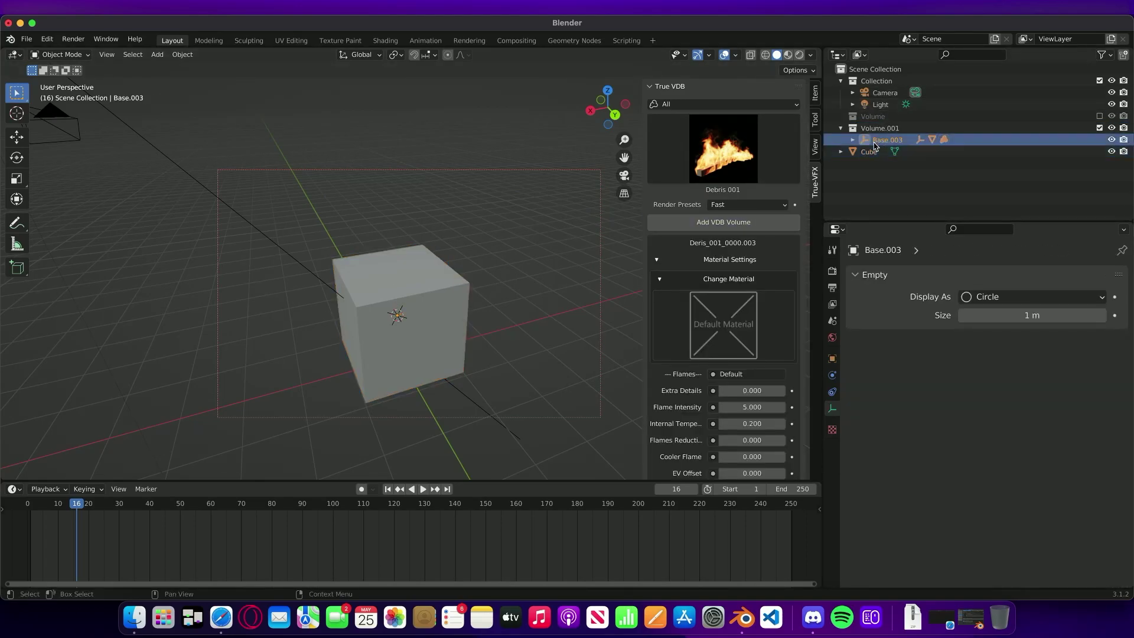
key(g)
key(z)
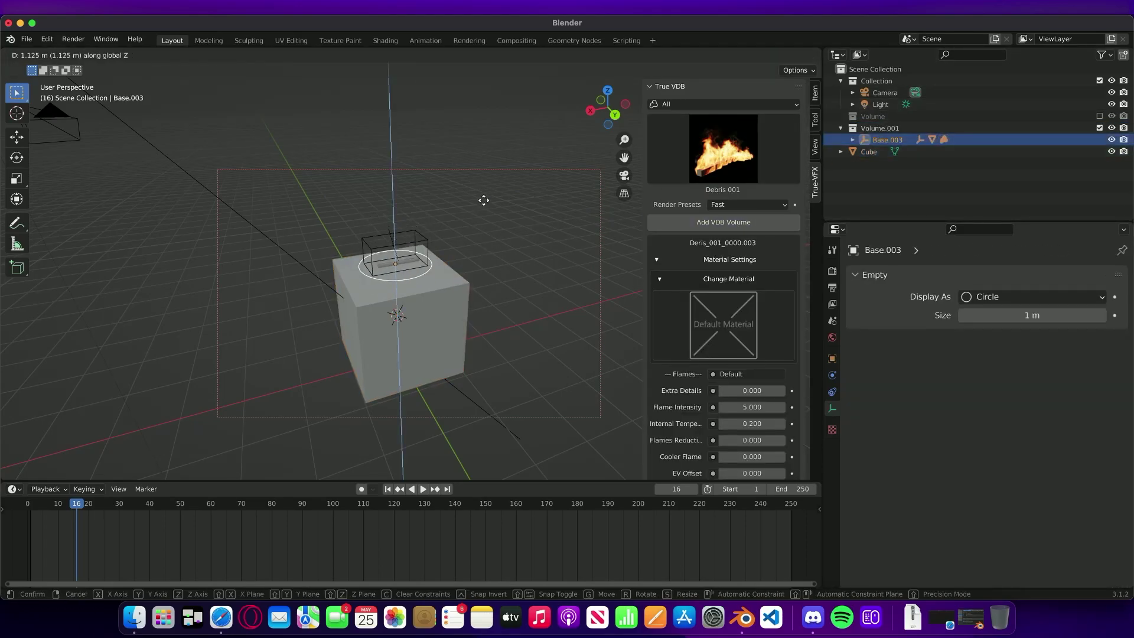
click(483, 204)
- Frame the volume, orbit to a low side angle, and play the fire animation
key(KP_Decimal)
middle_drag(402, 242, 529, 283)
key(space)
key(space)
scroll(515, 248, down, 3)
scroll(707, 303, down, 3)
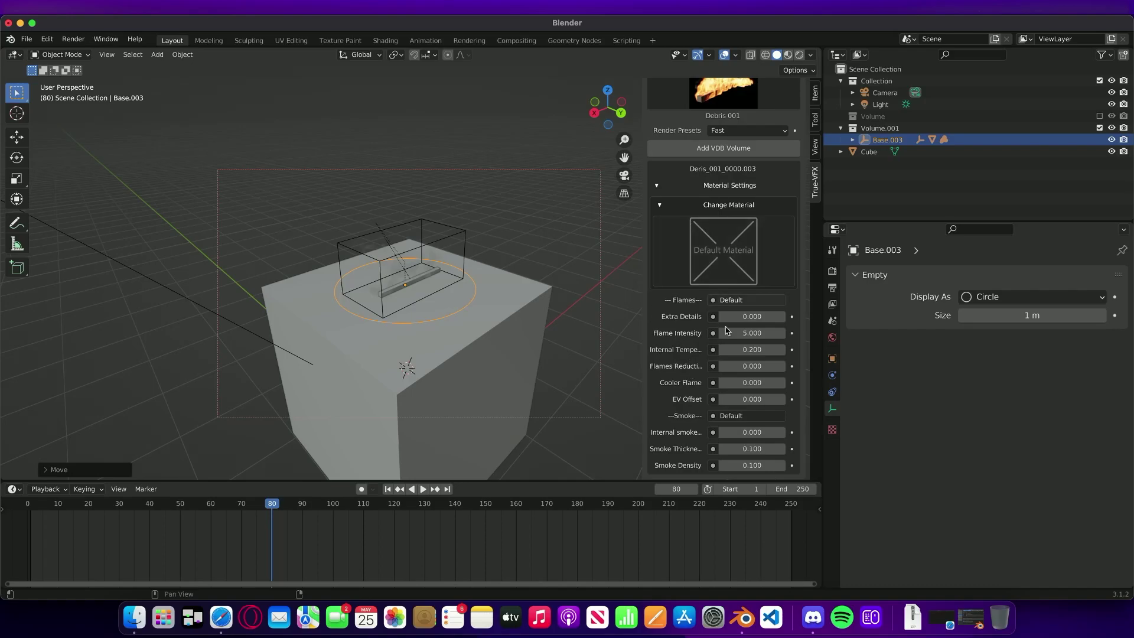
- Select the VDB volume box, then the cube, then Base.003 in the Outliner
right_click(406, 258)
click(451, 254)
middle_drag(433, 259, 447, 259)
click(505, 291)
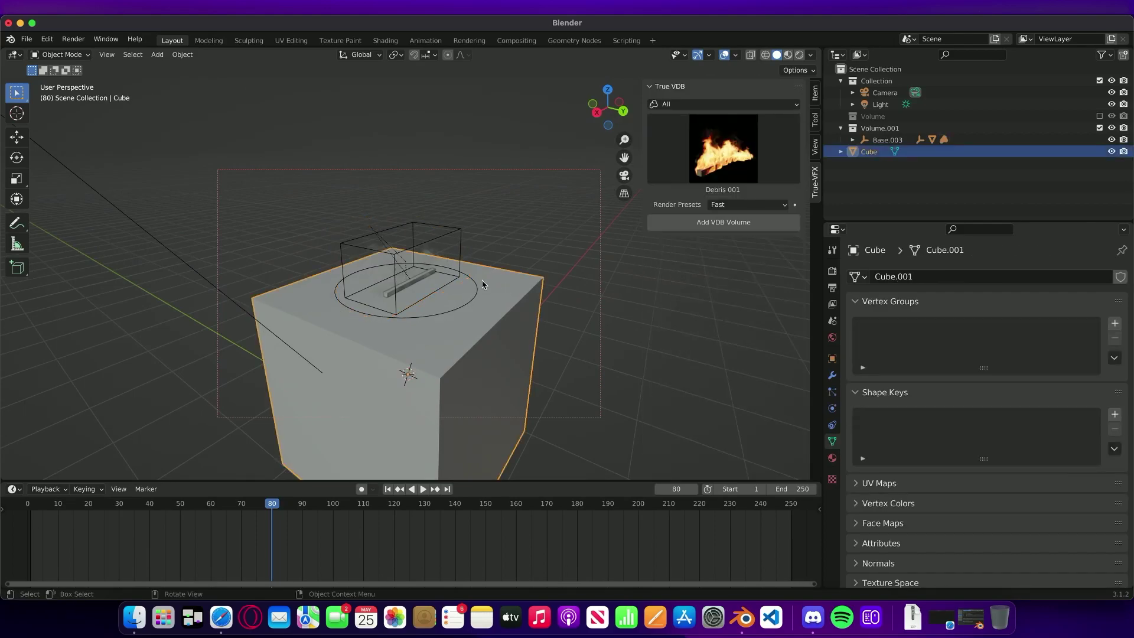
click(888, 140)
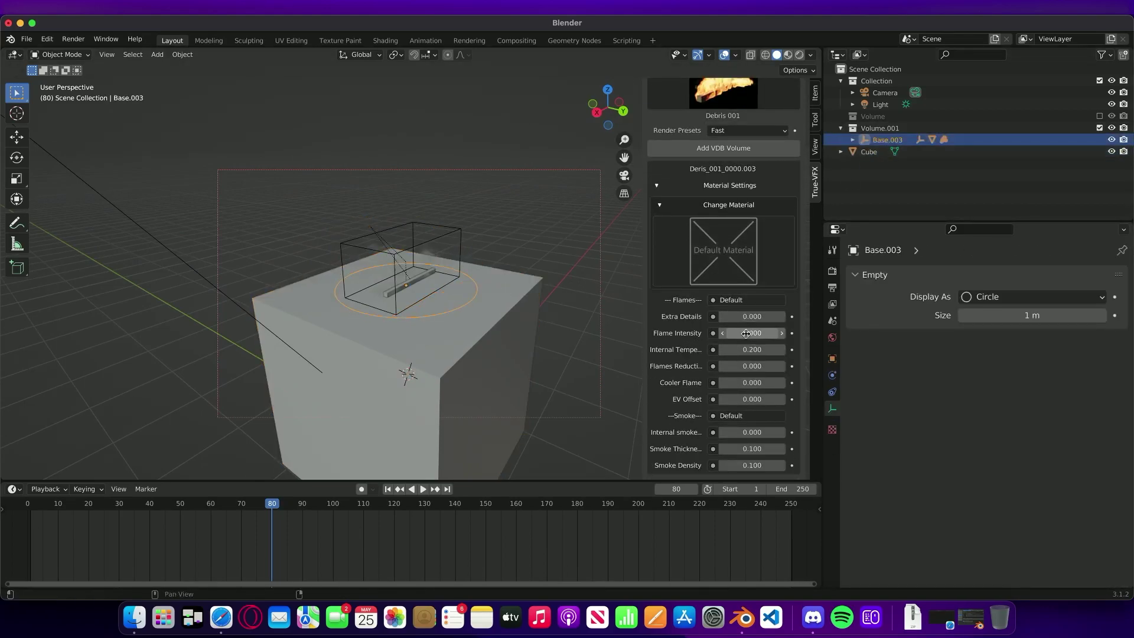
- Reselect the cube, review the render presets, and orbit to a top-down view
scroll(748, 339, down, 1)
scroll(734, 333, down, 2)
click(500, 281)
middle_drag(499, 283, 458, 283)
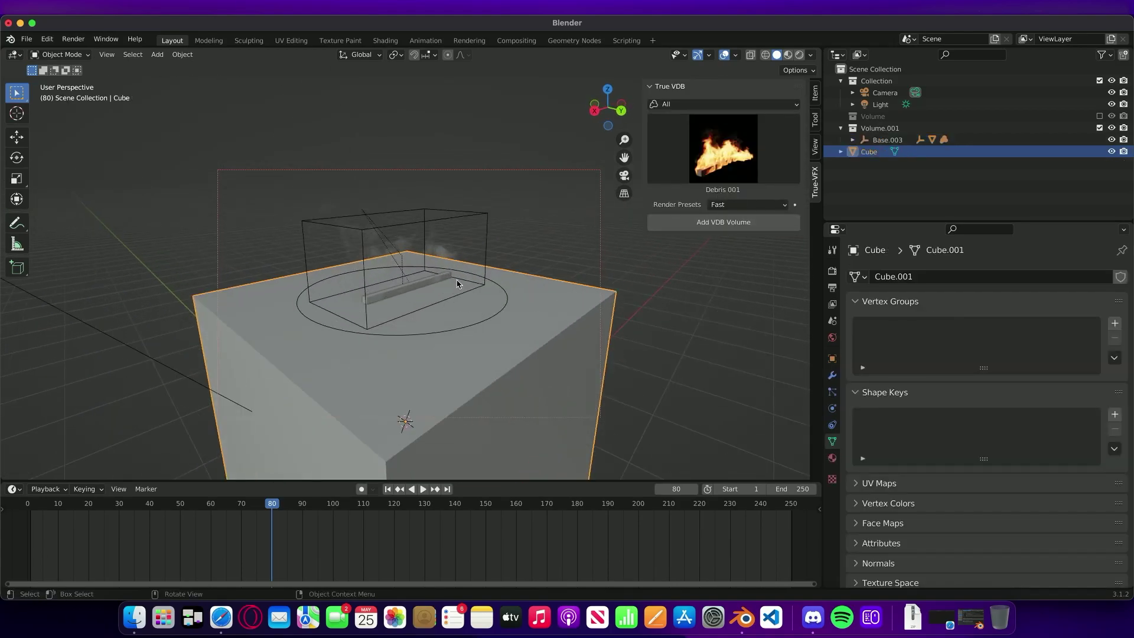
click(739, 209)
middle_drag(480, 273, 483, 263)
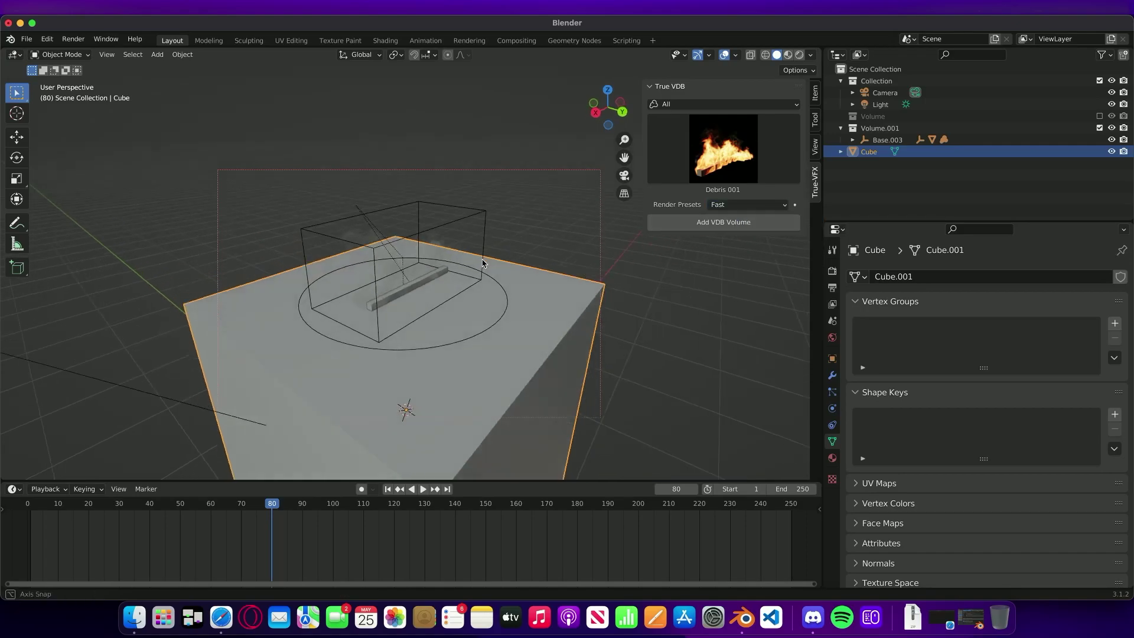
- Switch the viewport to Rendered shading with overlays hidden, viewing the fire from lower
key(z)
click(484, 203)
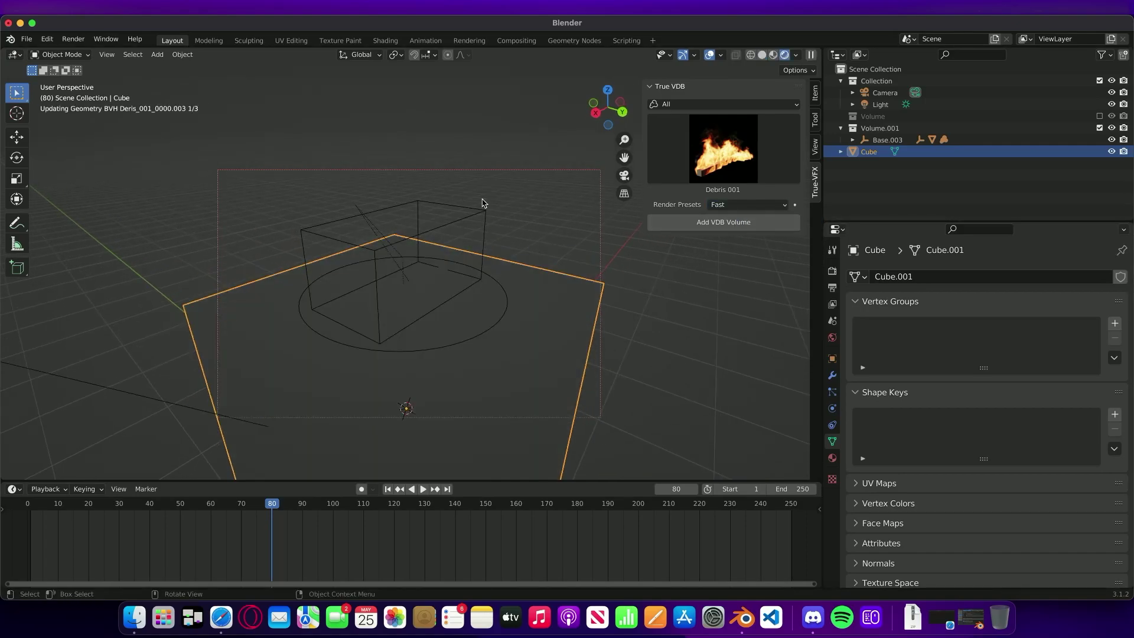
click(710, 55)
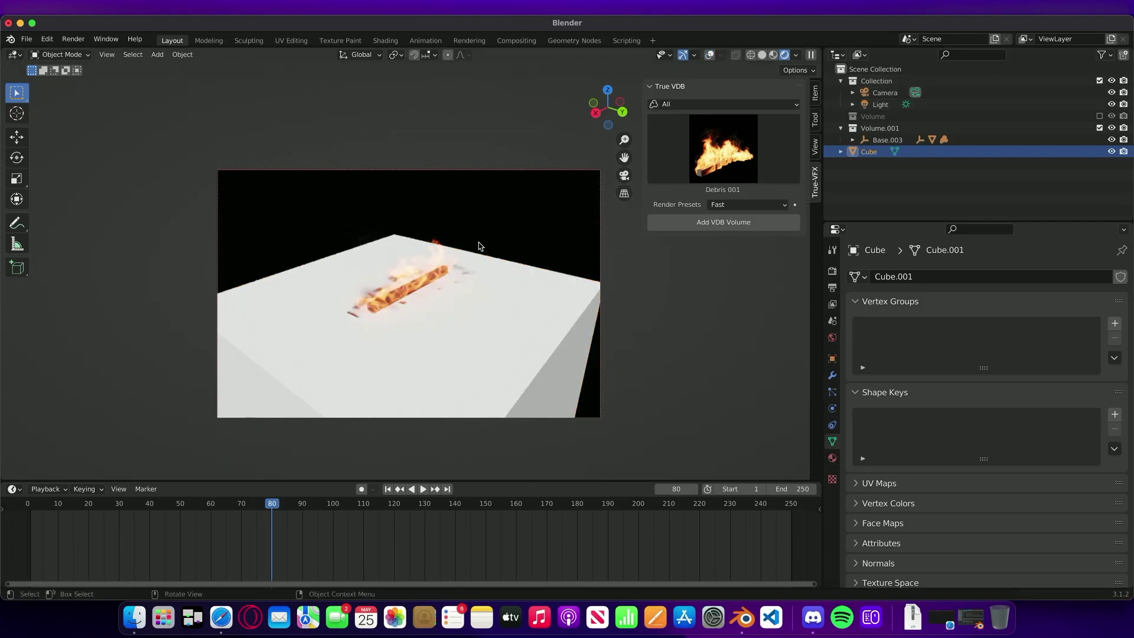
middle_drag(479, 246, 685, 237)
- Delete the Light so only the Debris 001 flames glow in darkness
click(880, 104)
key(x)
click(550, 238)
middle_drag(541, 241, 488, 268)
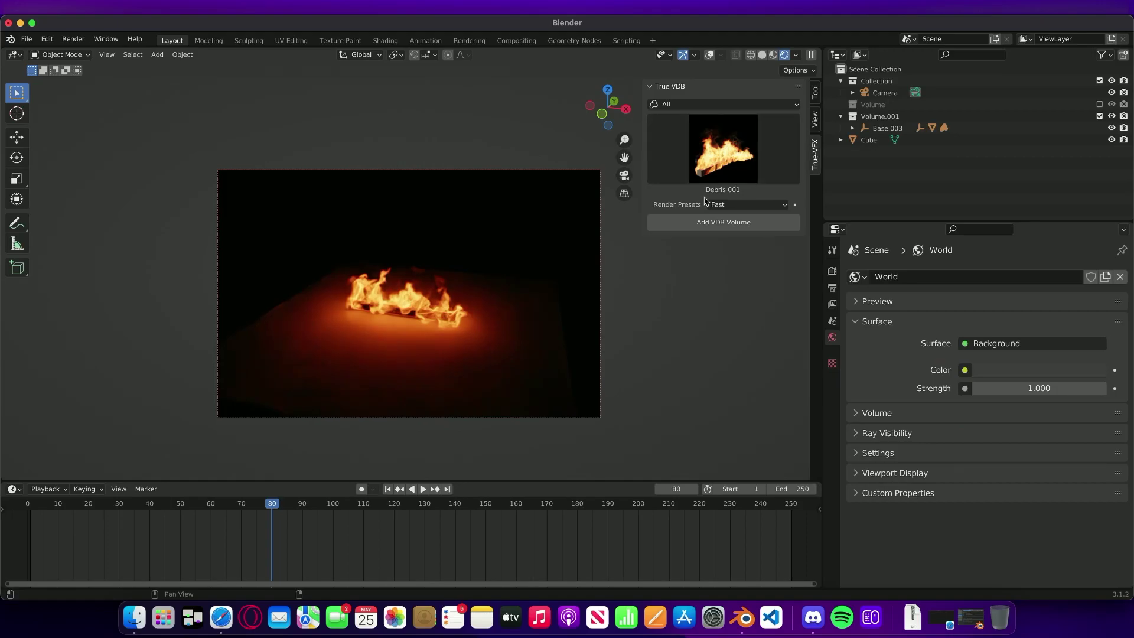
middle_drag(507, 278, 467, 279)
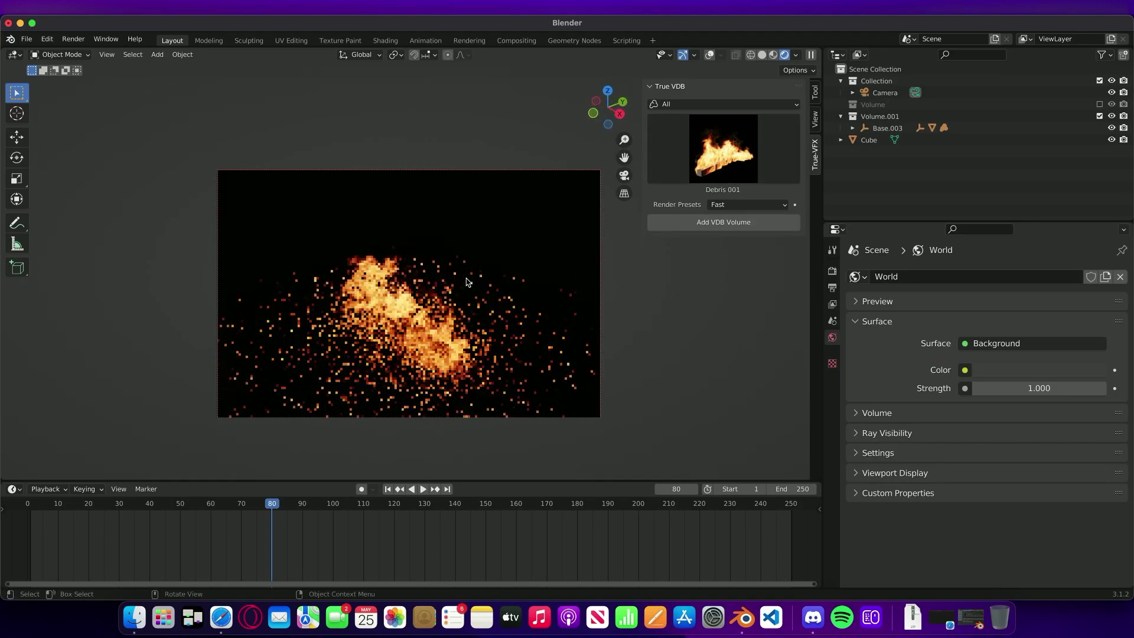
- Set Color Management Exposure from -6 to -3 and turn viewport overlays back on
click(833, 271)
scroll(943, 431, down, 2)
scroll(944, 431, down, 3)
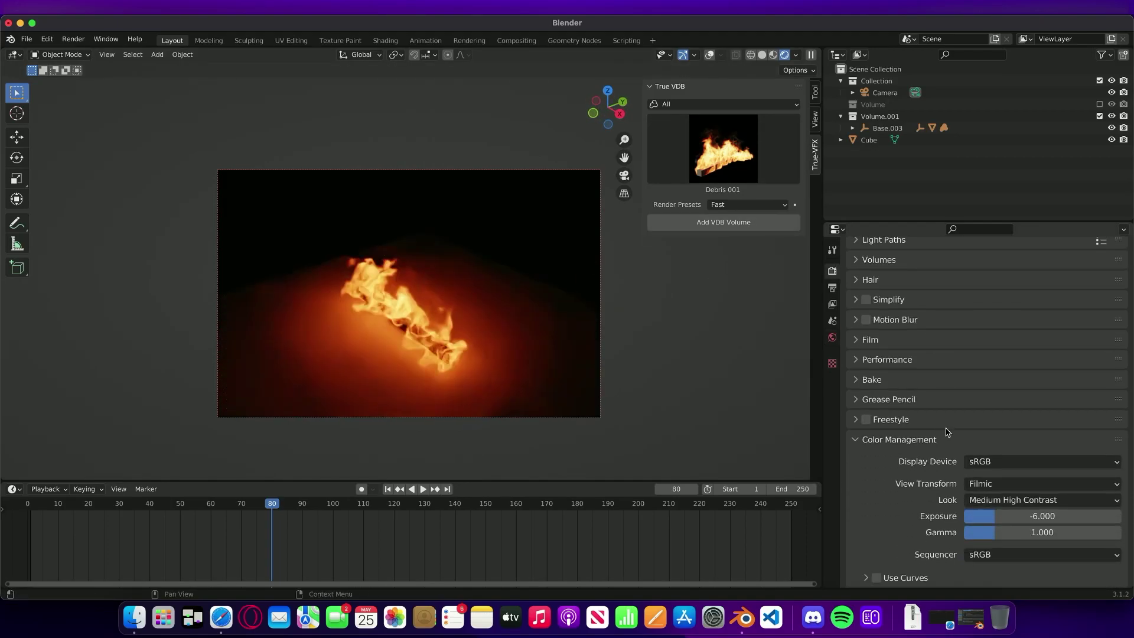
click(1032, 517)
text(-3)
key(Return)
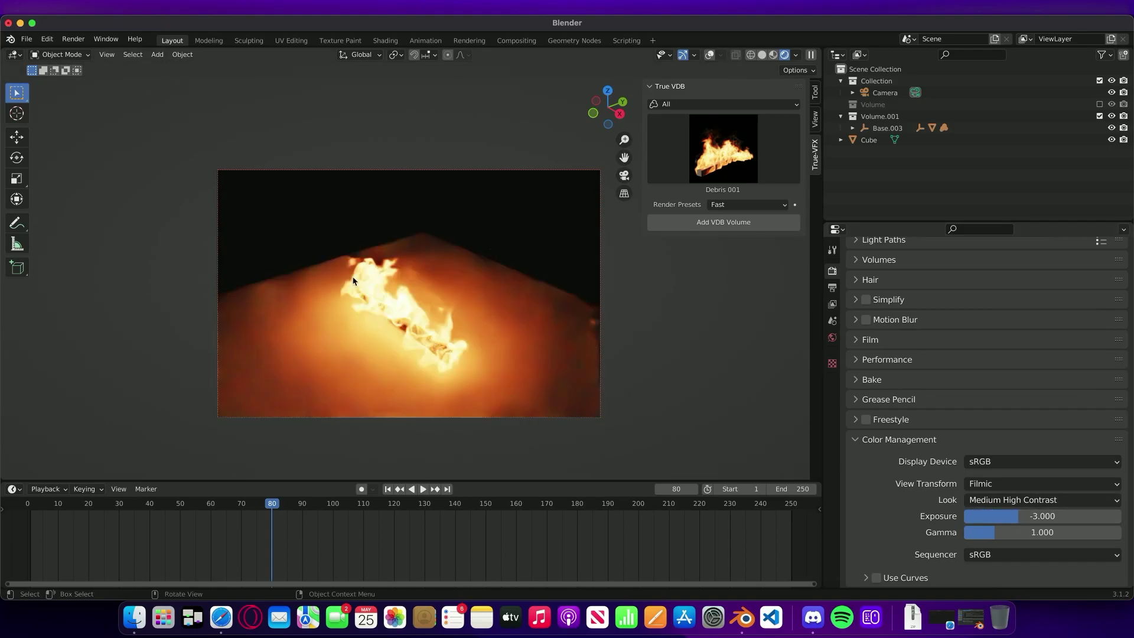
click(709, 54)
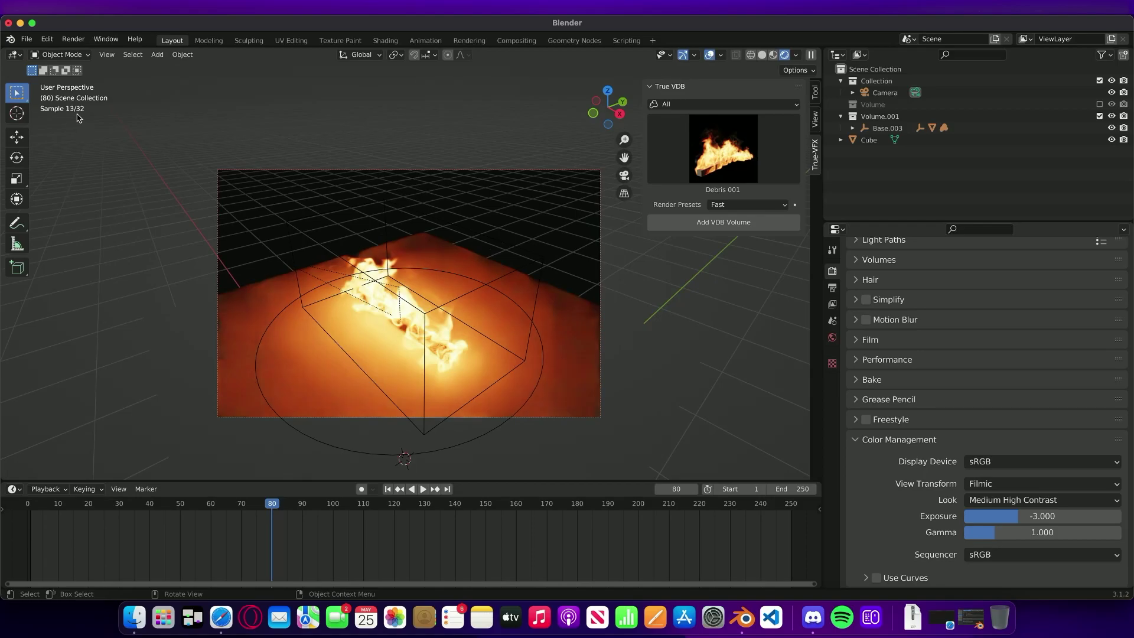
- Cycle the True-VFX Render Presets through Optimal, Medium, High and Fast, ending on Optimal
click(732, 209)
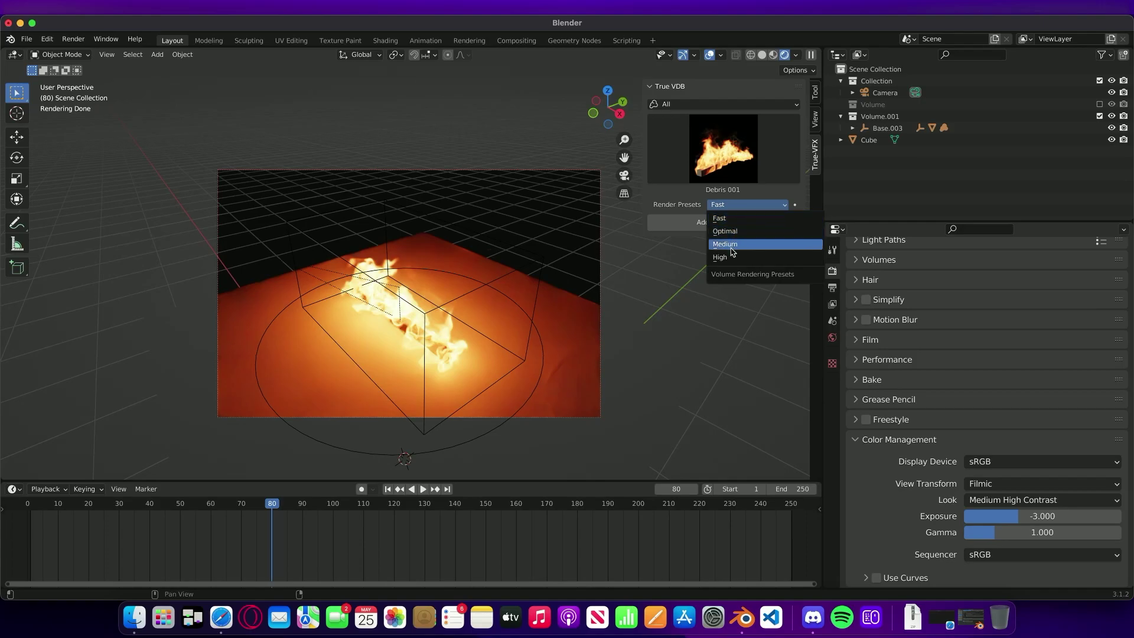
click(732, 232)
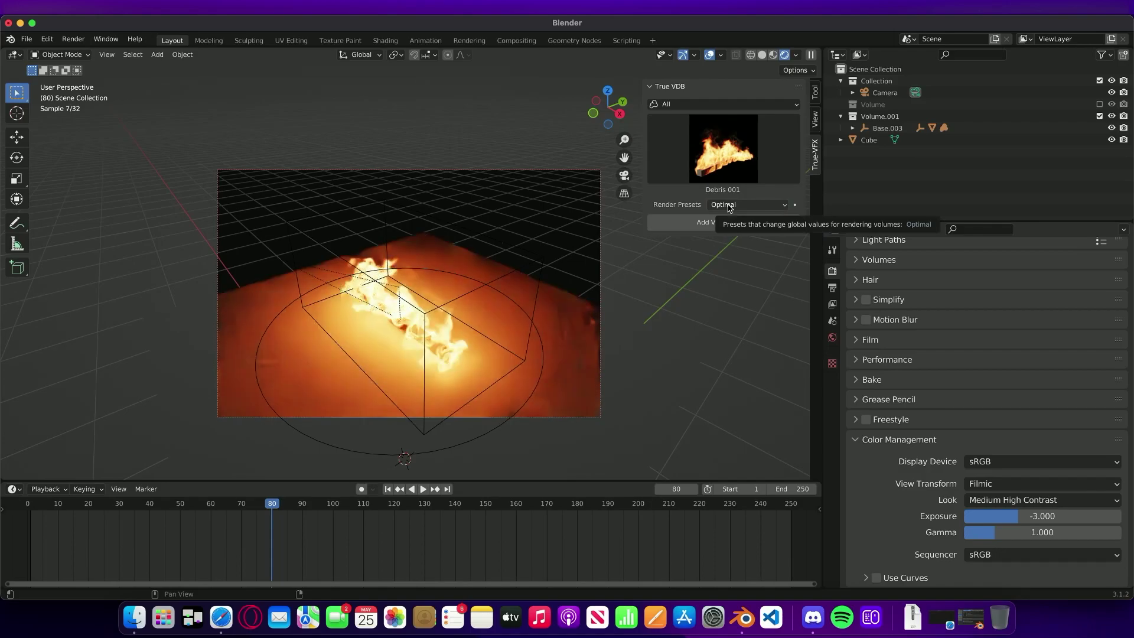
click(730, 205)
click(735, 244)
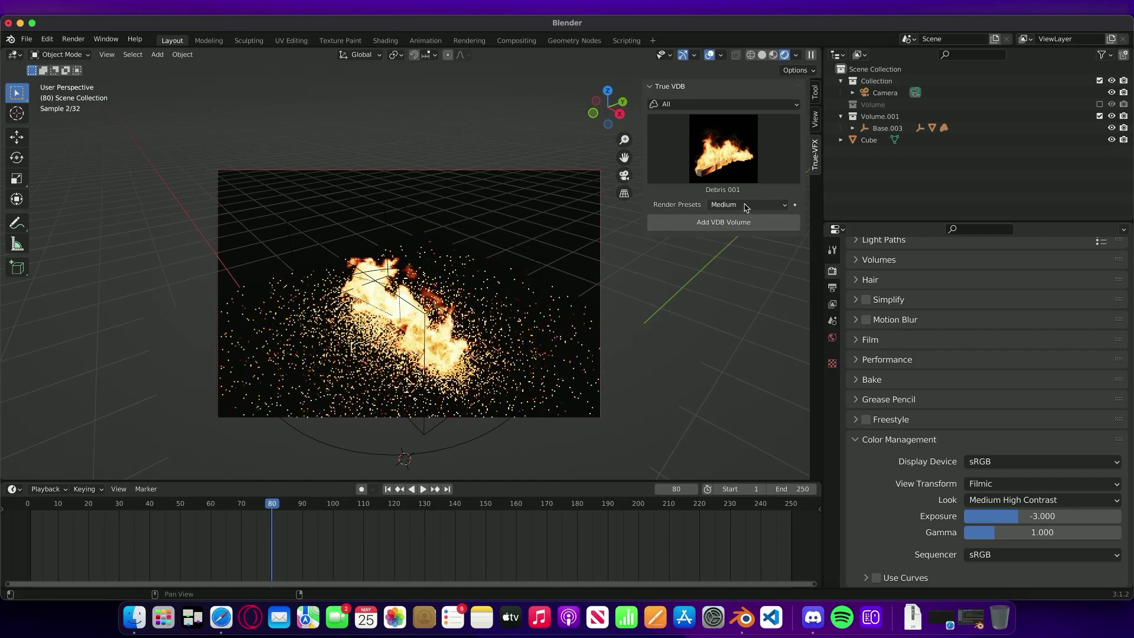
click(746, 205)
click(731, 257)
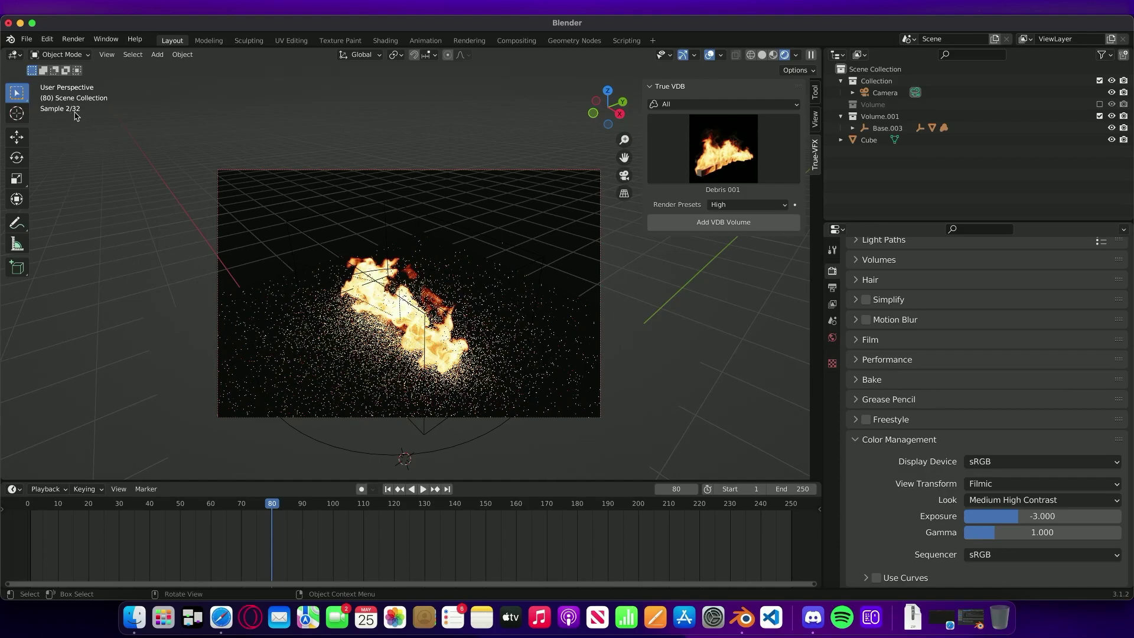
click(743, 207)
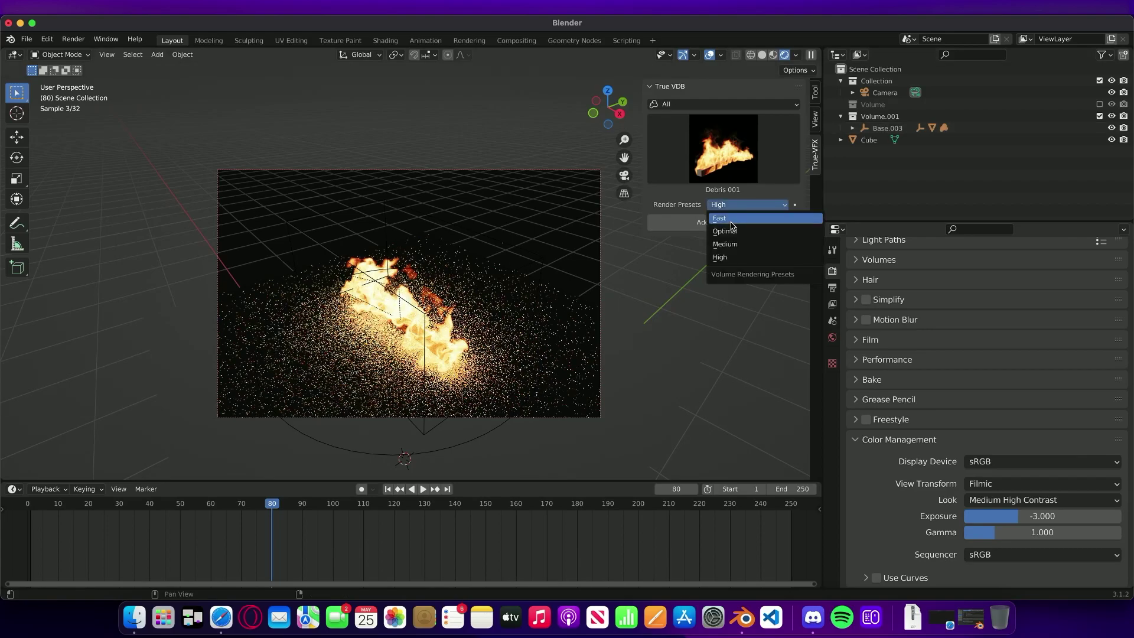
click(732, 218)
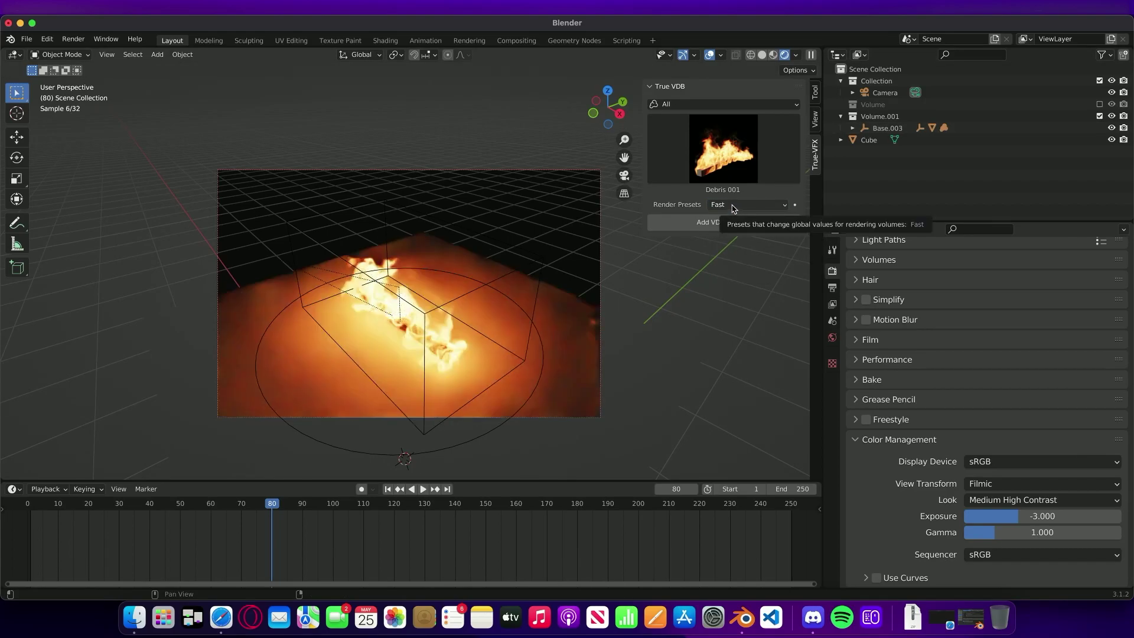
click(733, 208)
click(731, 231)
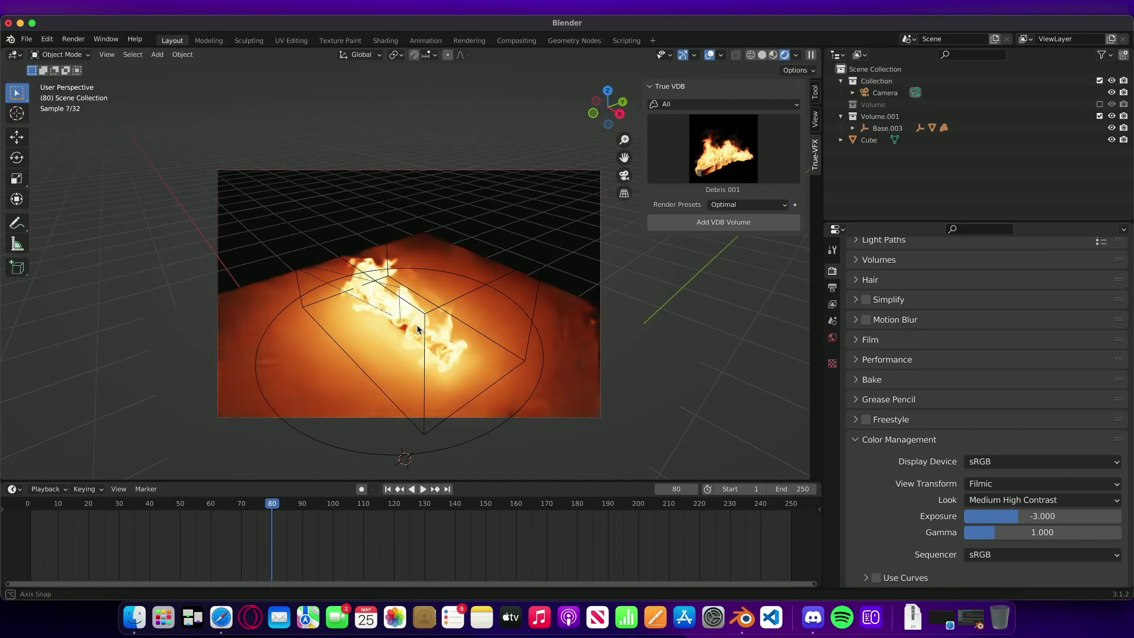
- Hide overlays and play the fire animation to frame 136 in rendered view
middle_drag(417, 329, 641, 127)
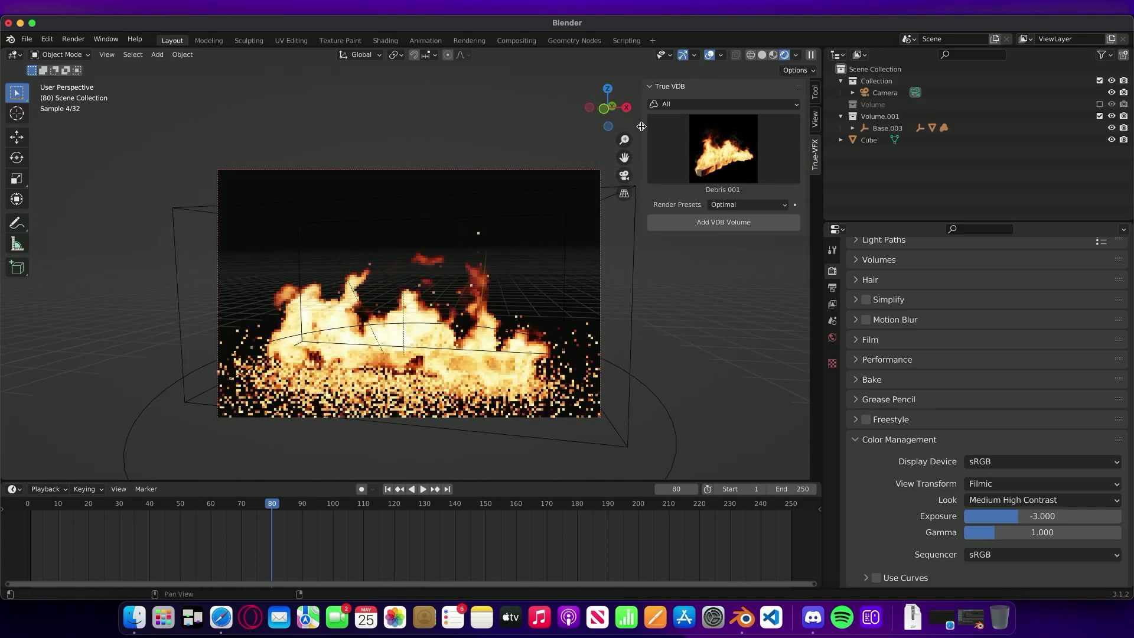
click(710, 55)
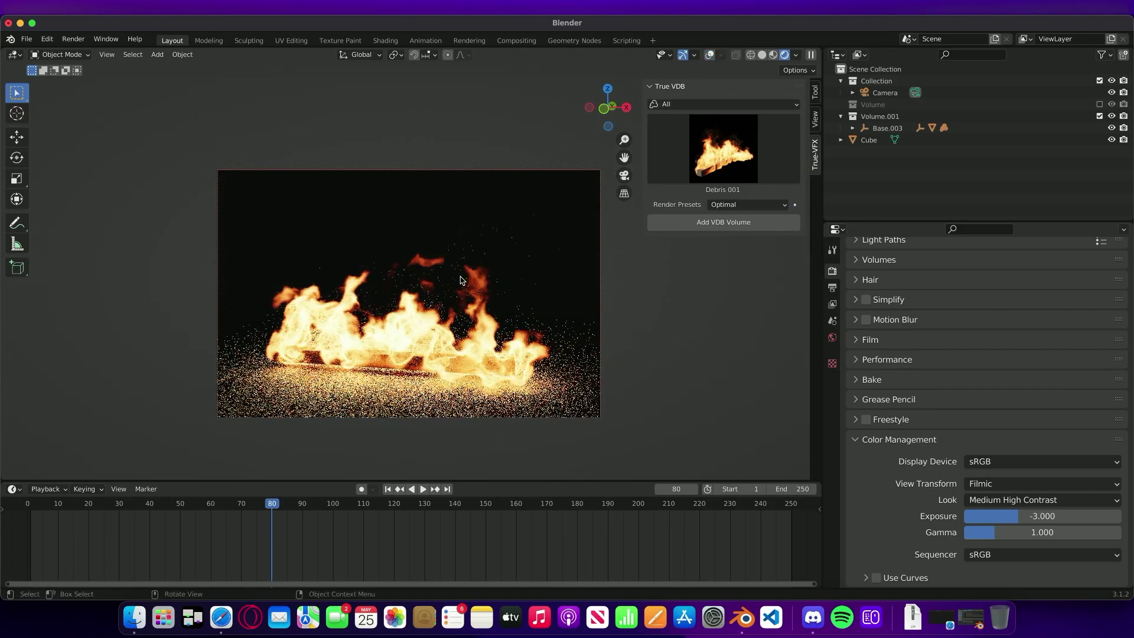
key(space)
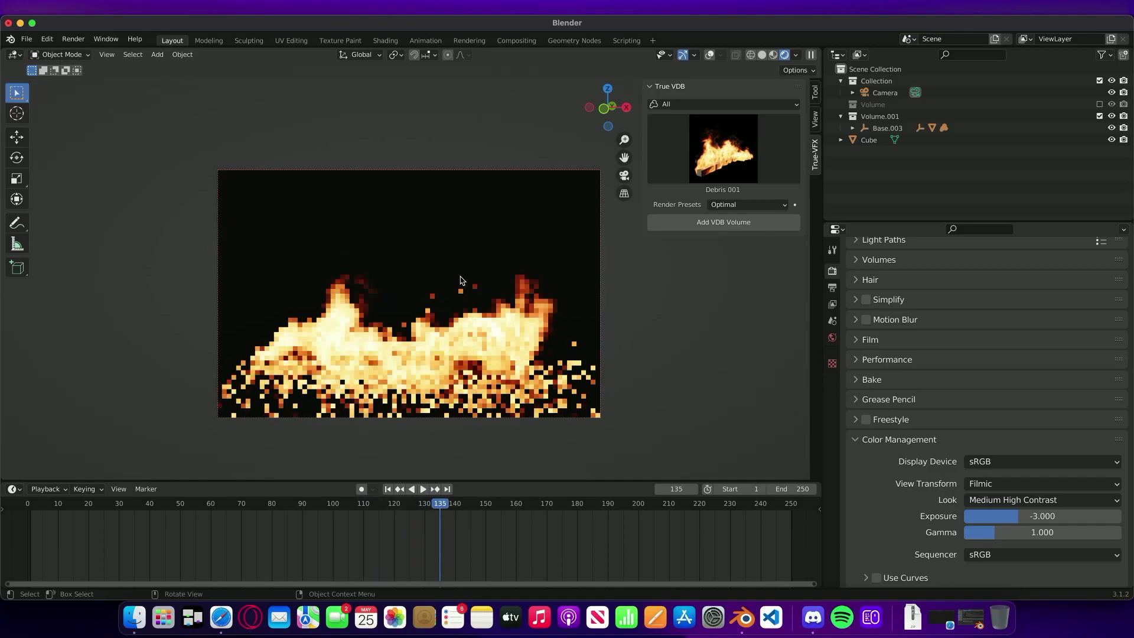
middle_drag(461, 280, 444, 334)
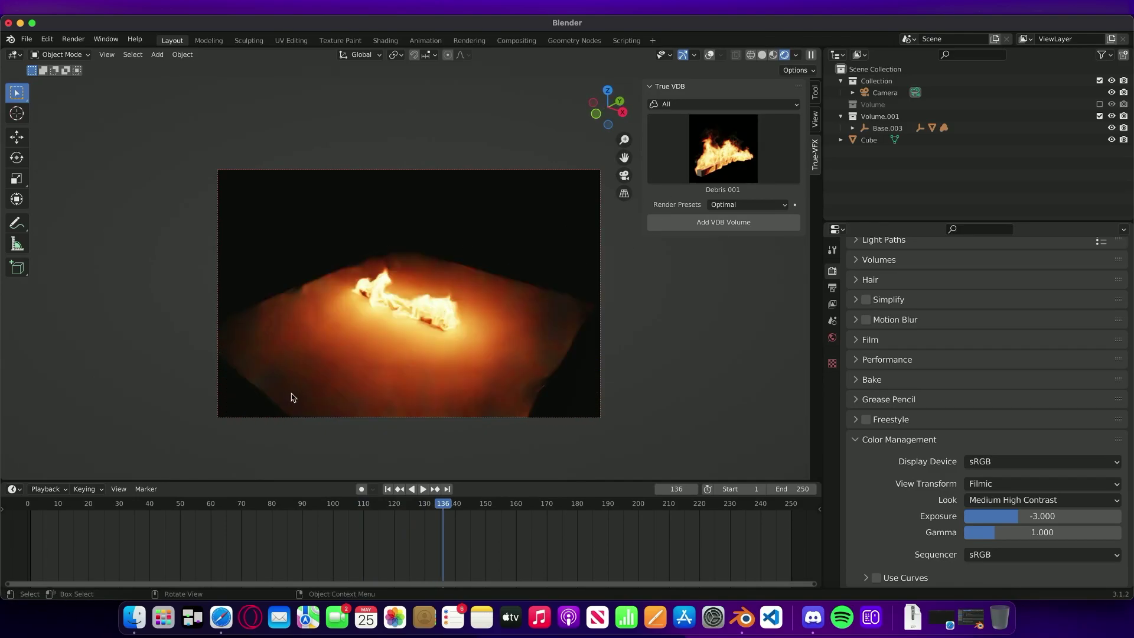
click(46, 39)
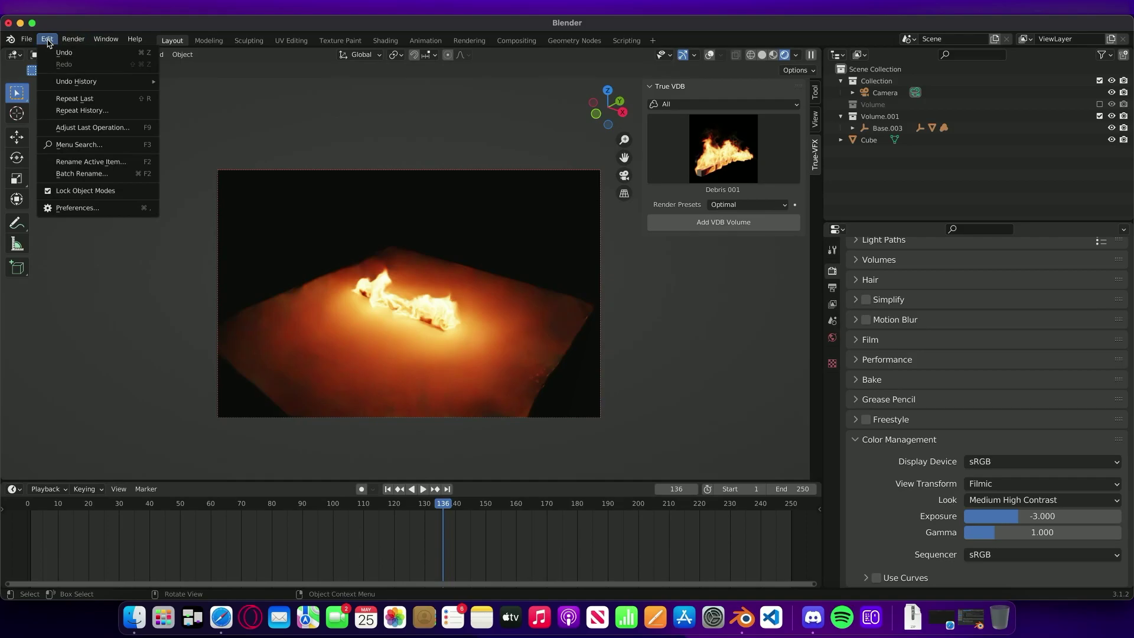
click(98, 208)
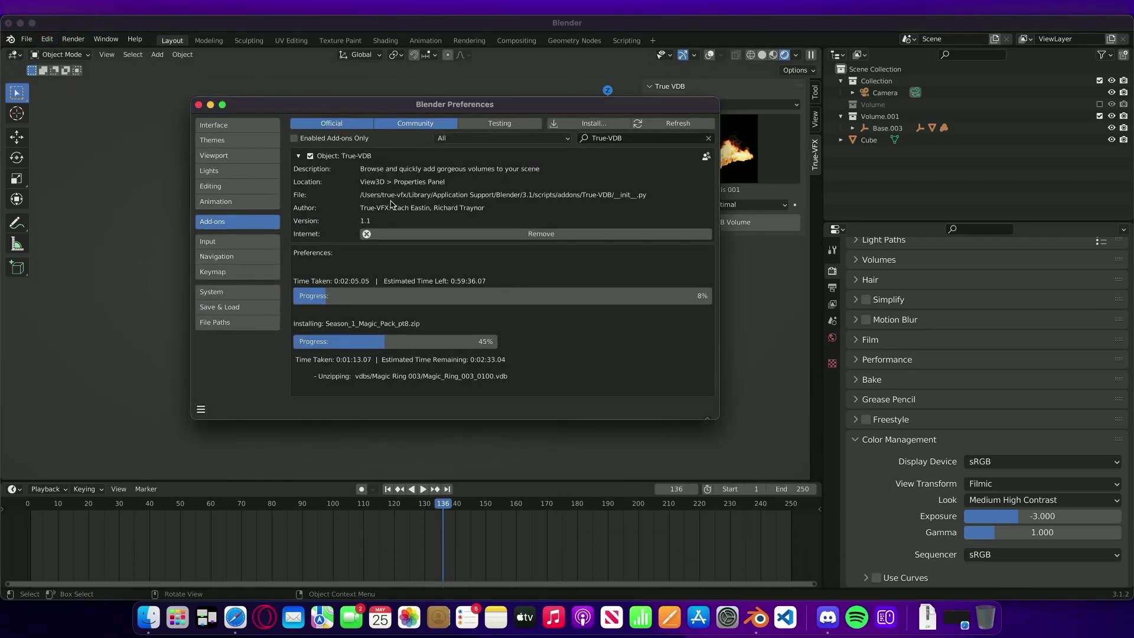
click(210, 105)
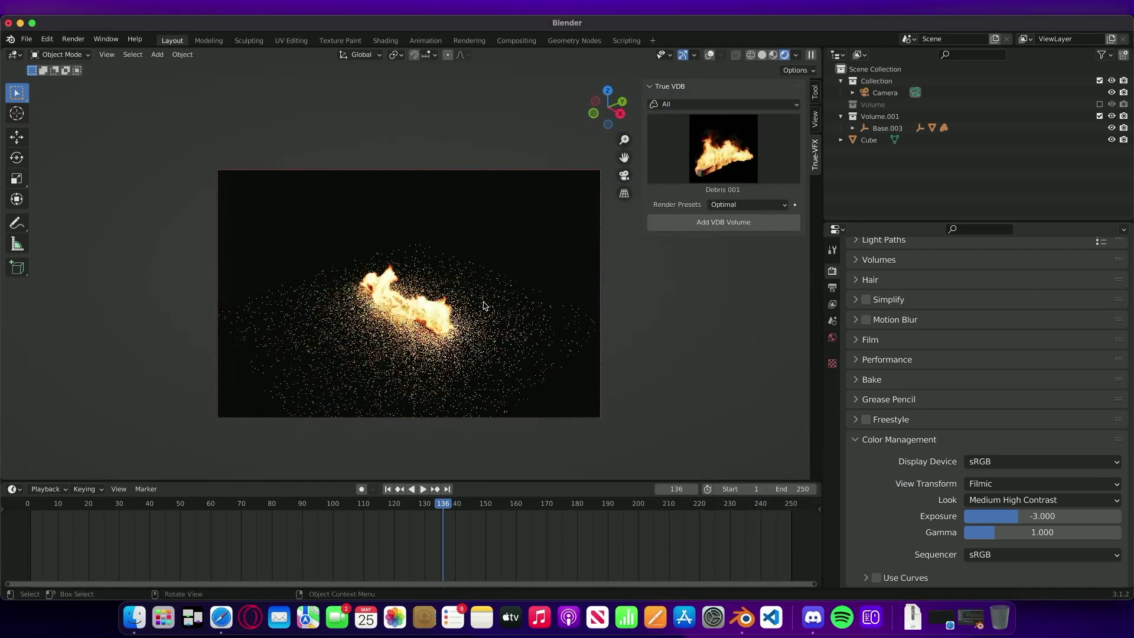
- Switch the True VDB category to Magic and browse its thumbnails, keeping Energy Twist 001
click(744, 172)
click(707, 104)
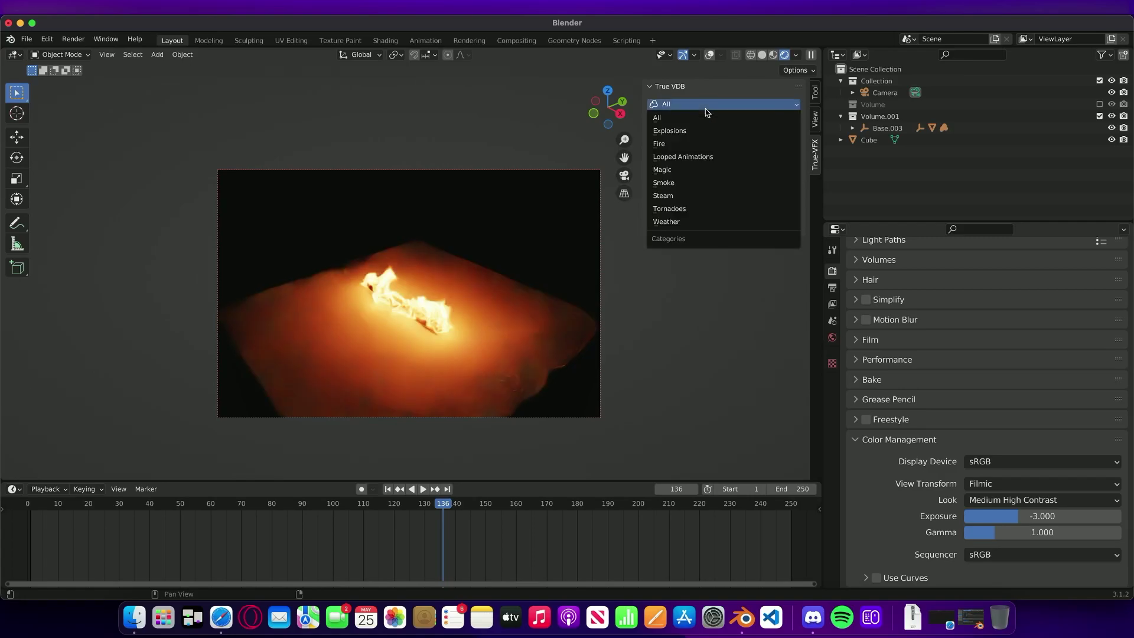
click(706, 113)
click(692, 105)
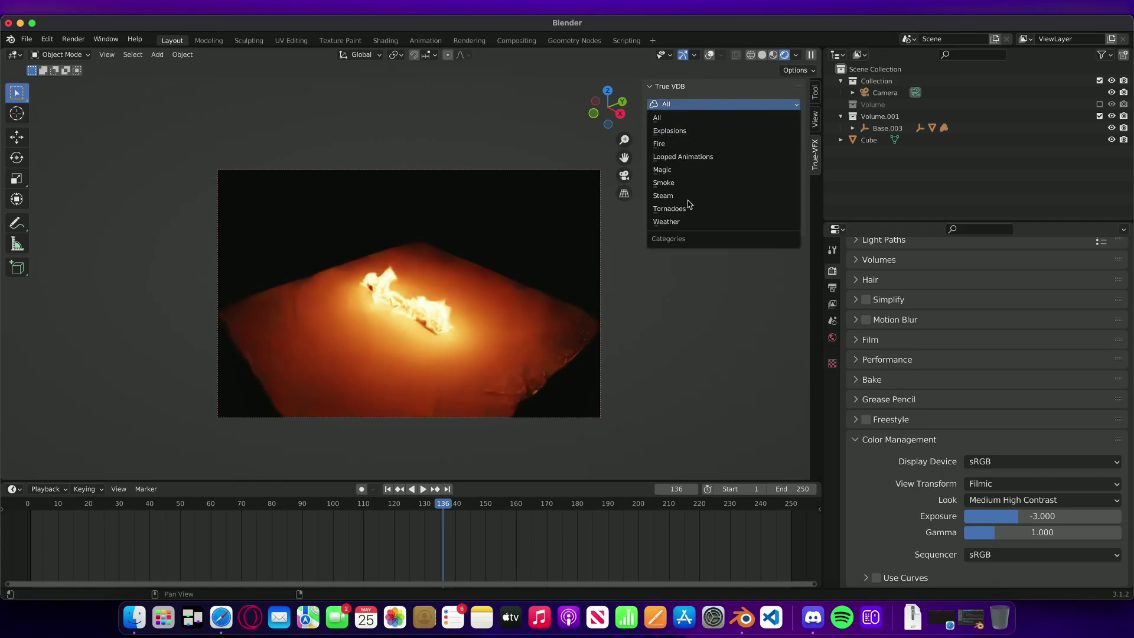
click(687, 169)
click(731, 161)
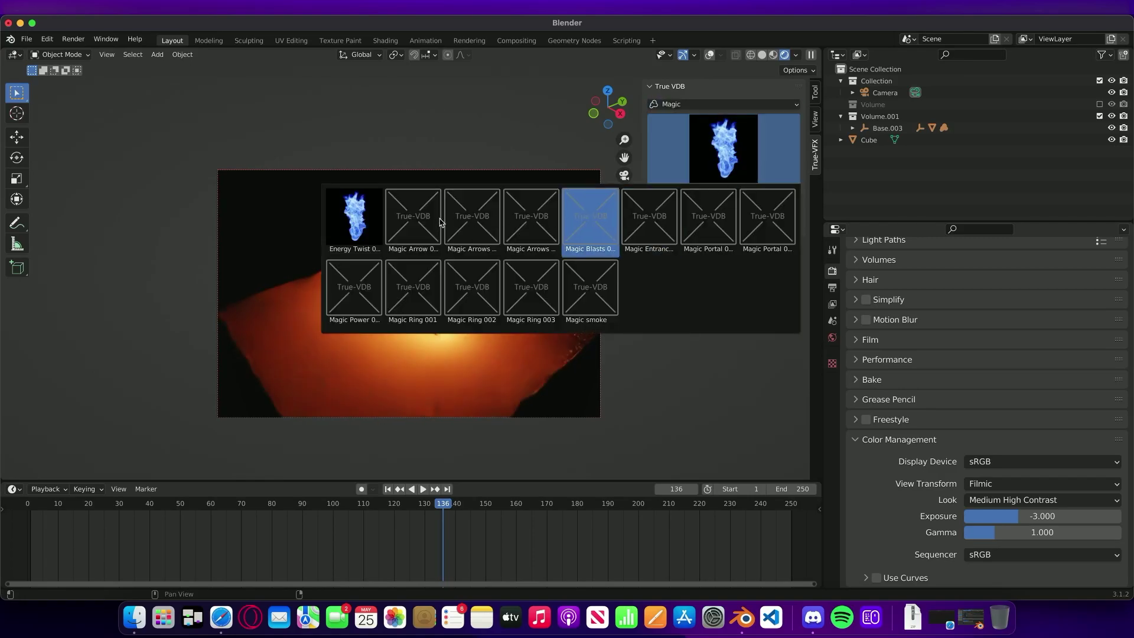